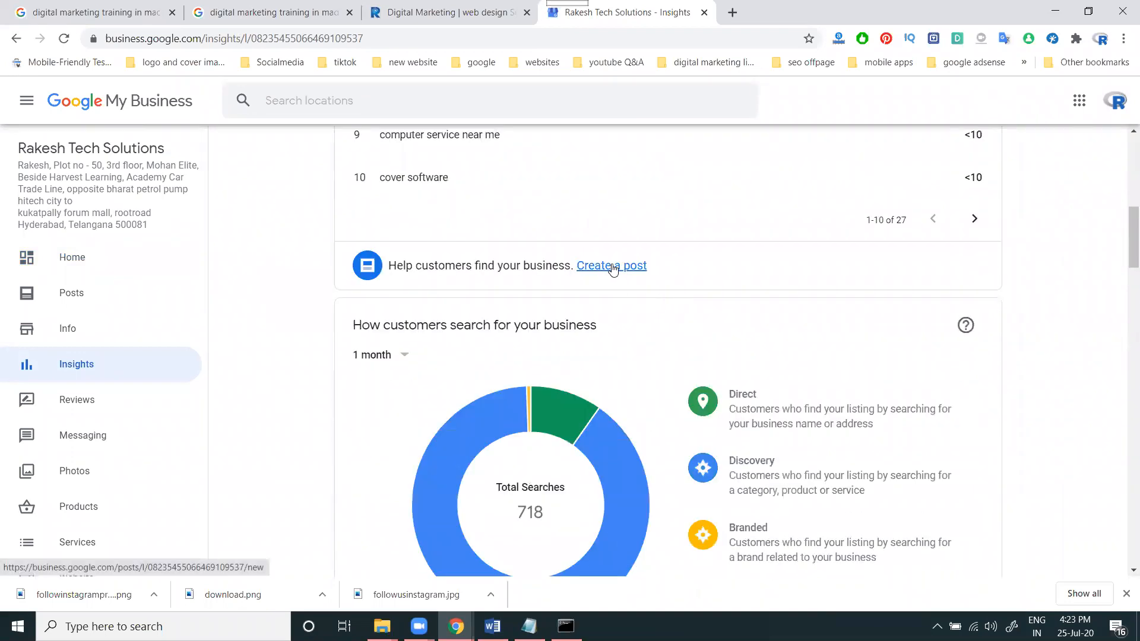
- Review how customers search for and view the business, and open Google Ads from the offer to promote the business
scroll(601, 320, down, 3)
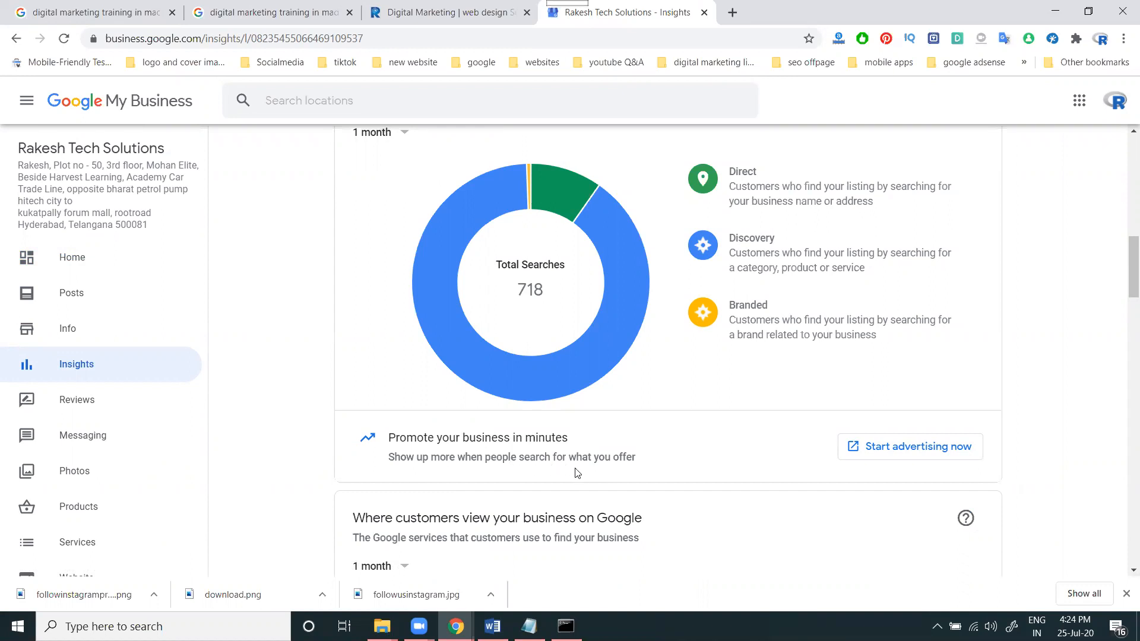
scroll(674, 462, down, 3)
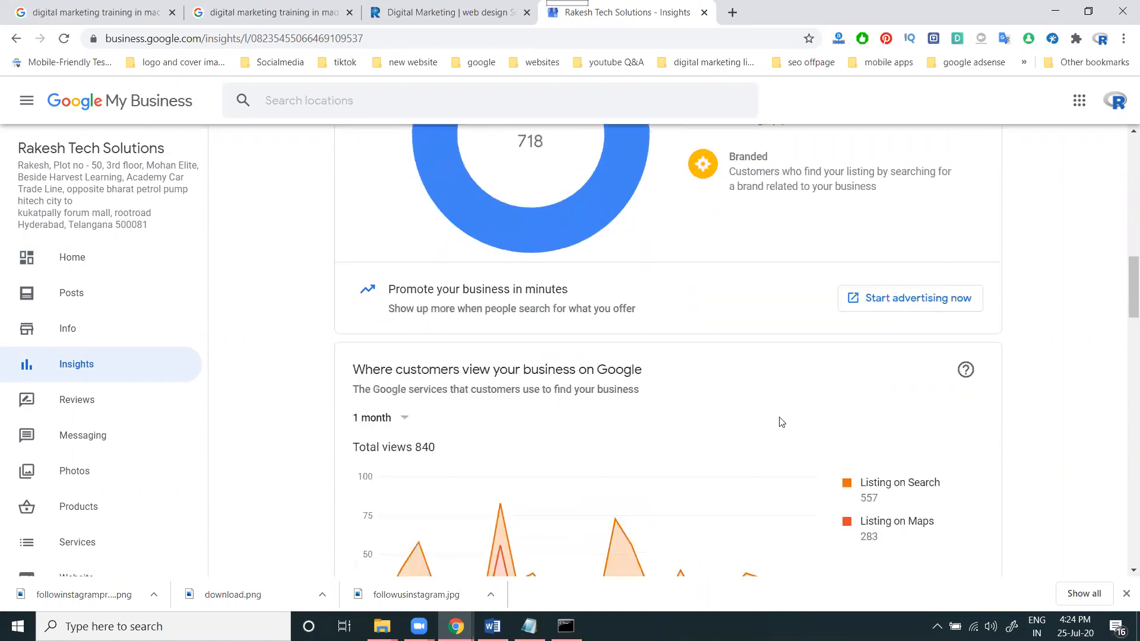
click(886, 300)
click(792, 5)
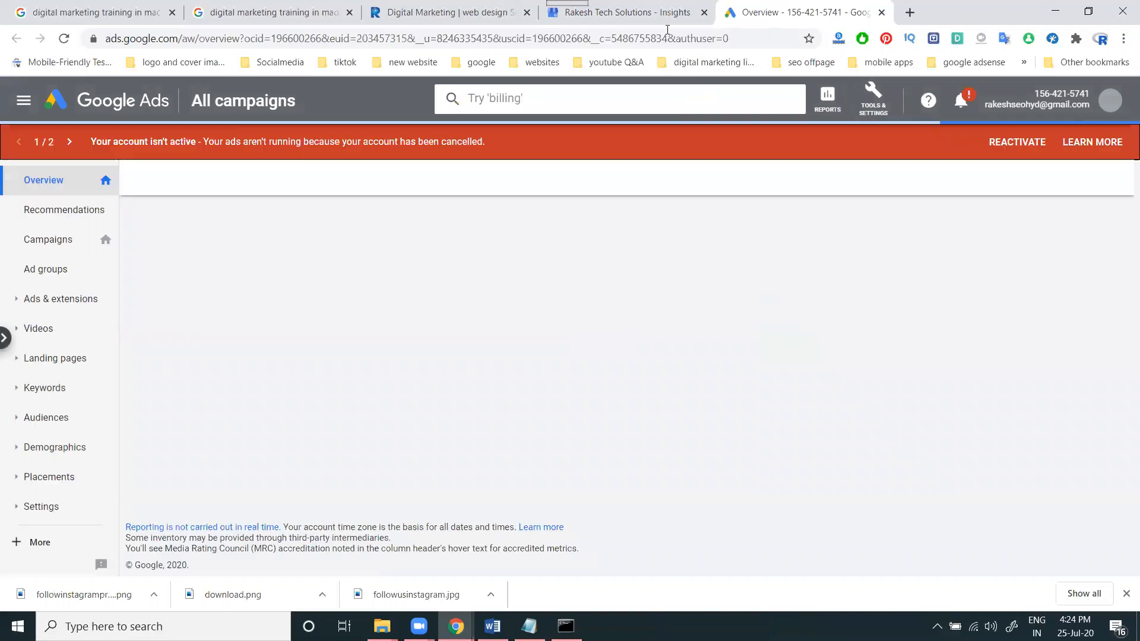
click(640, 7)
scroll(689, 279, up, 3)
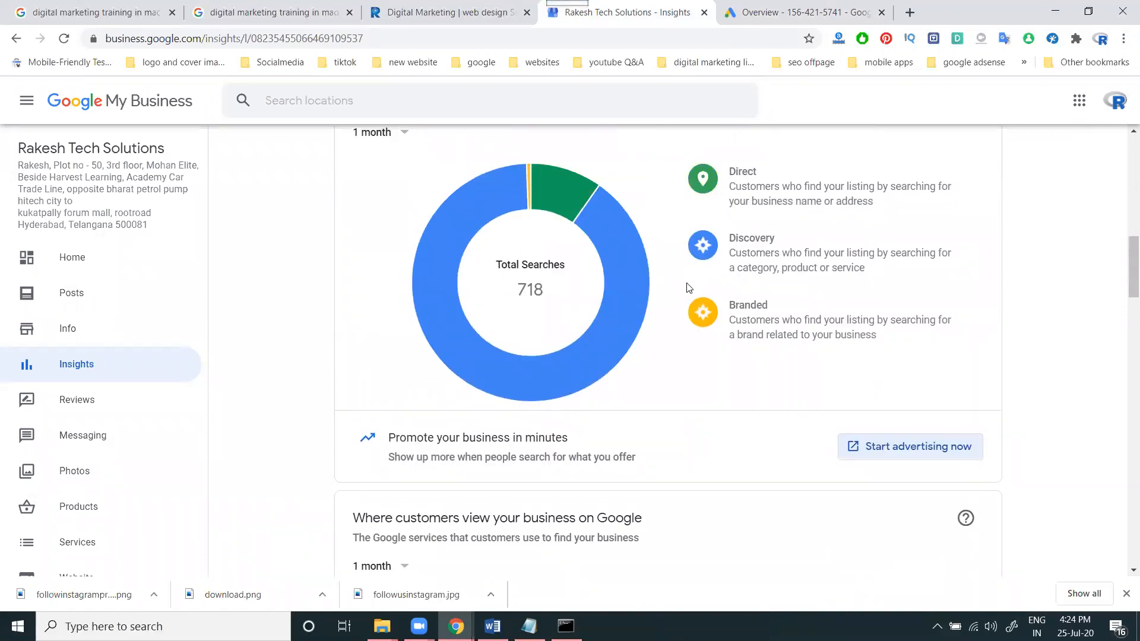
click(779, 14)
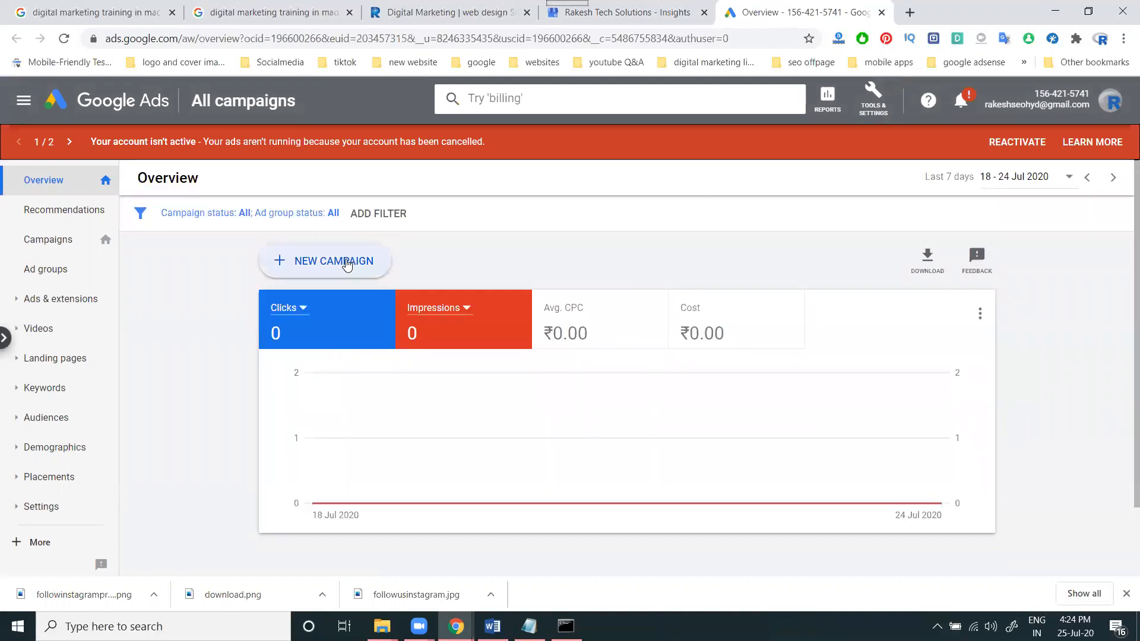
- Start a new campaign without a goal's guidance and choose Smart as the campaign type
click(346, 262)
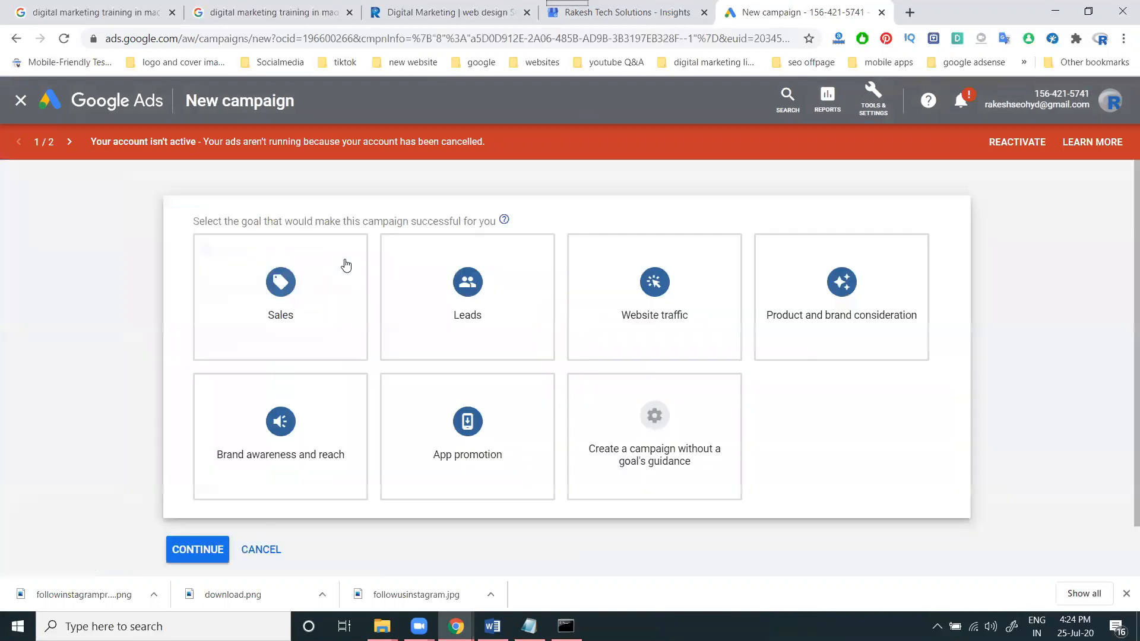
click(632, 436)
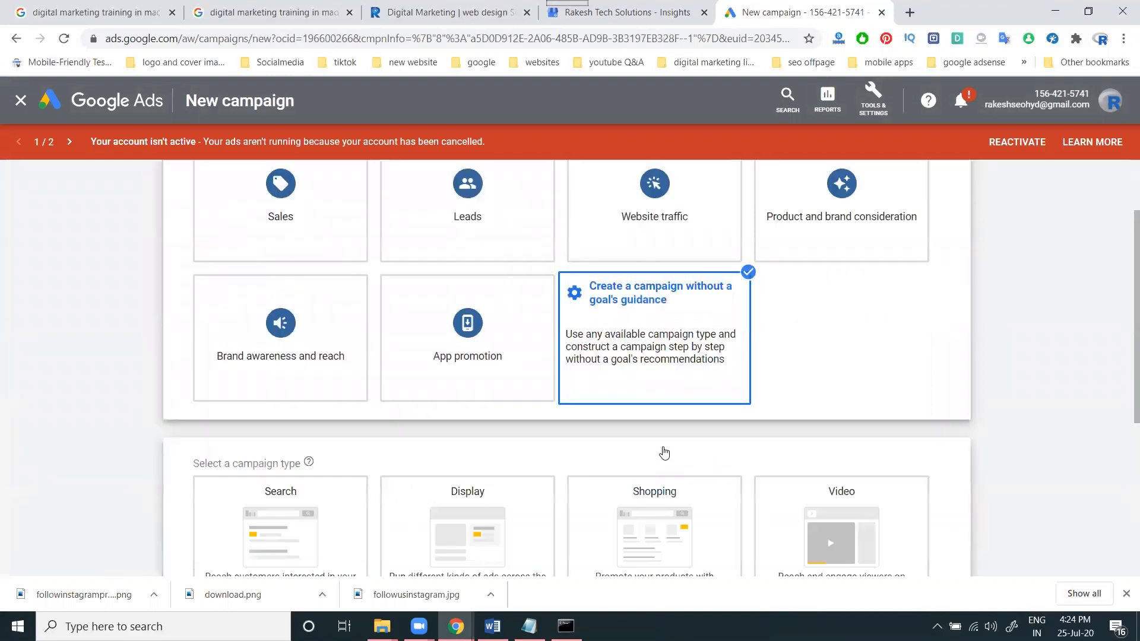
click(475, 415)
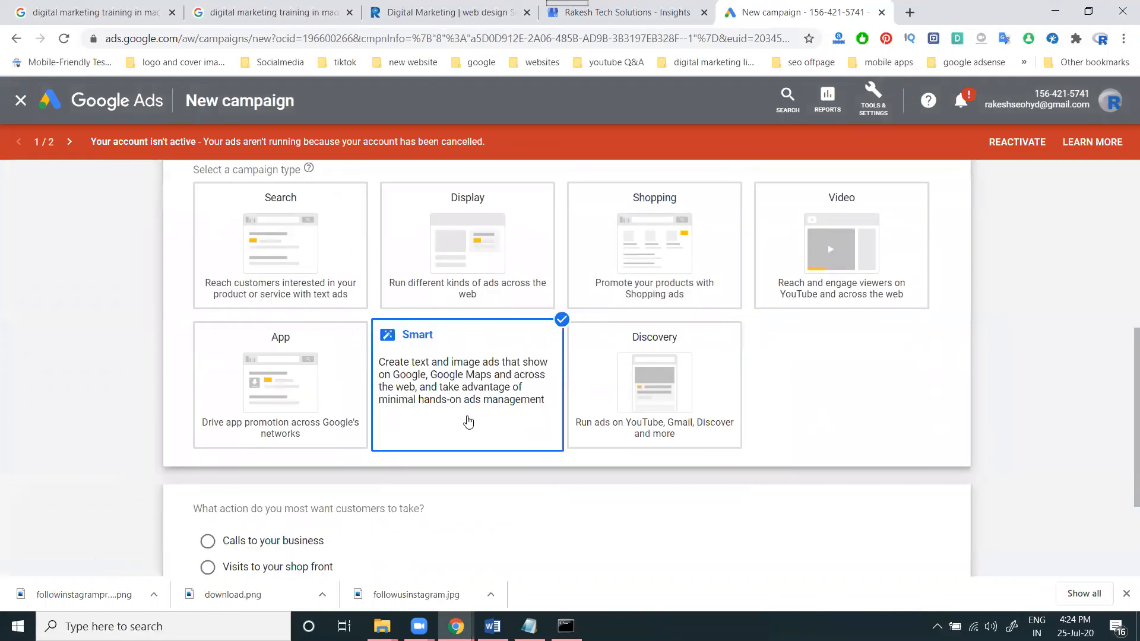
scroll(107, 337, down, 2)
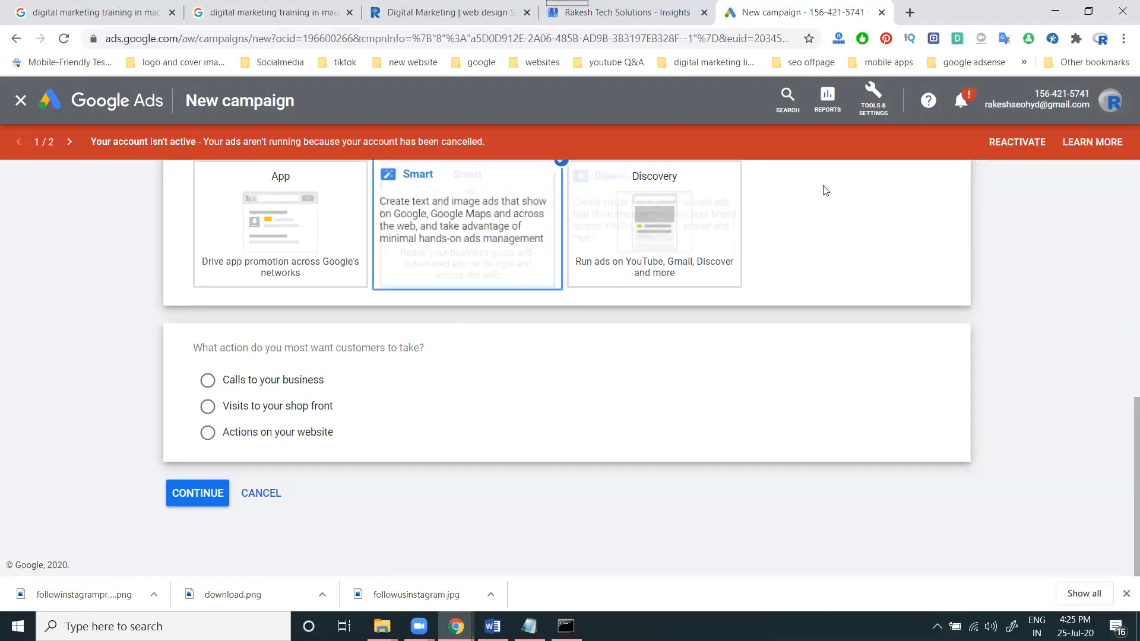
- Open southreelnews.com in a separate tab, examine the ads placed throughout its home page, and close it
click(917, 19)
text(sou)
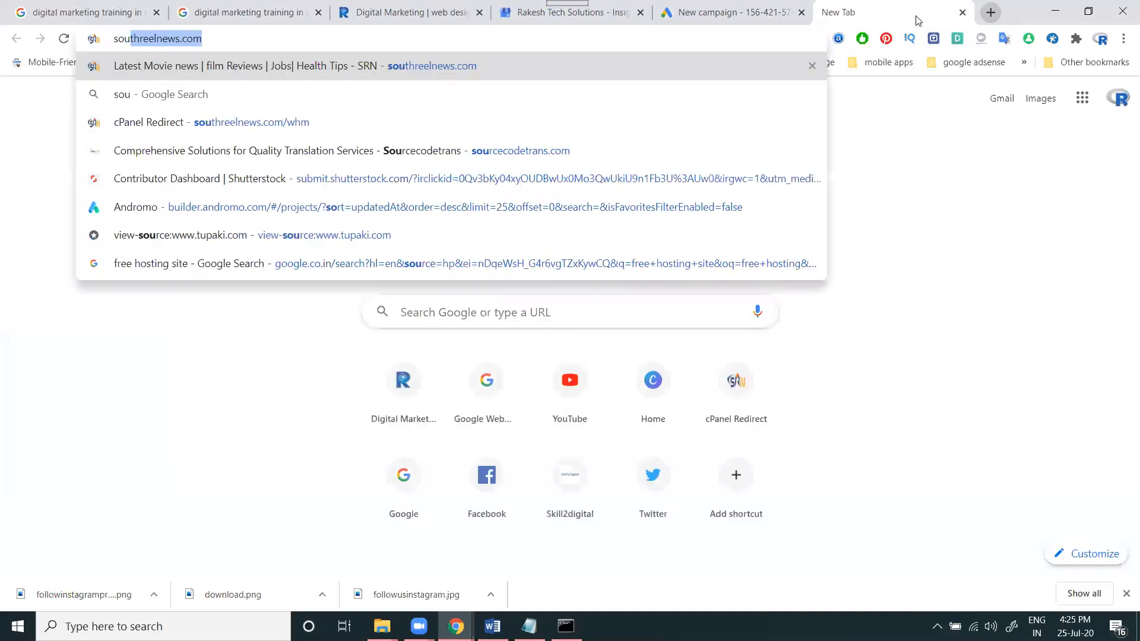
key(Return)
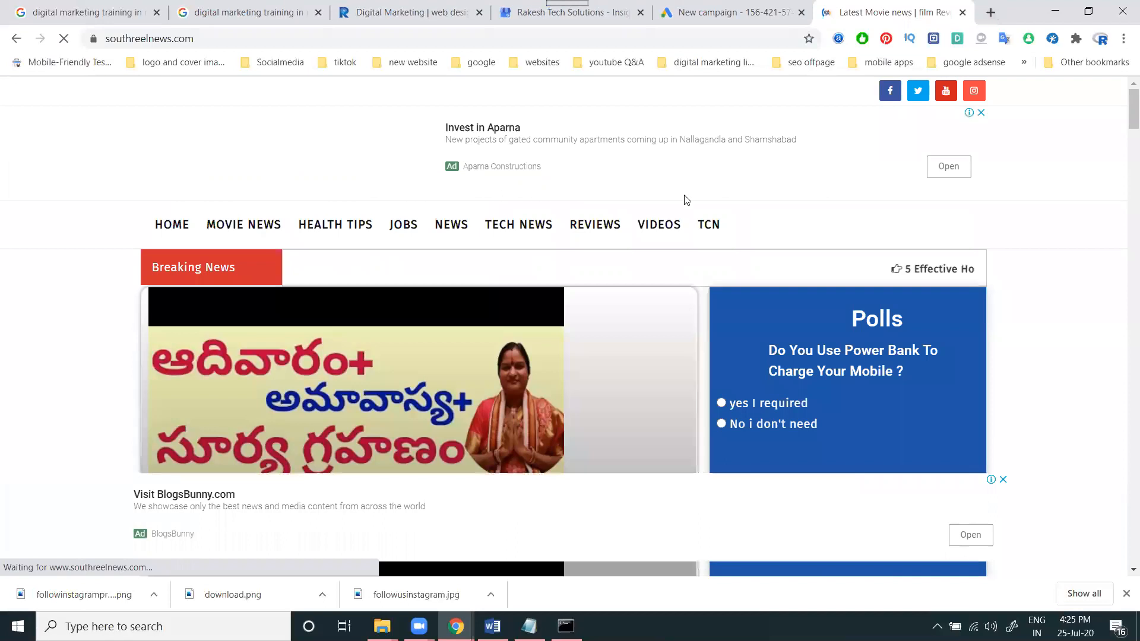
scroll(573, 178, down, 6)
scroll(574, 178, down, 14)
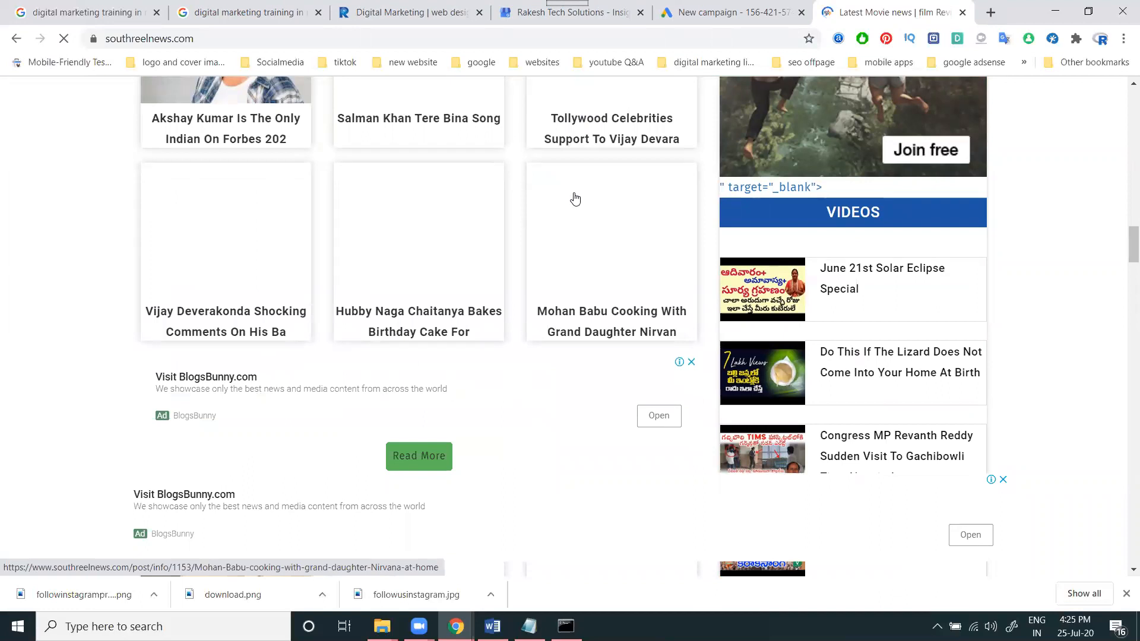
scroll(575, 195, down, 10)
scroll(574, 202, down, 15)
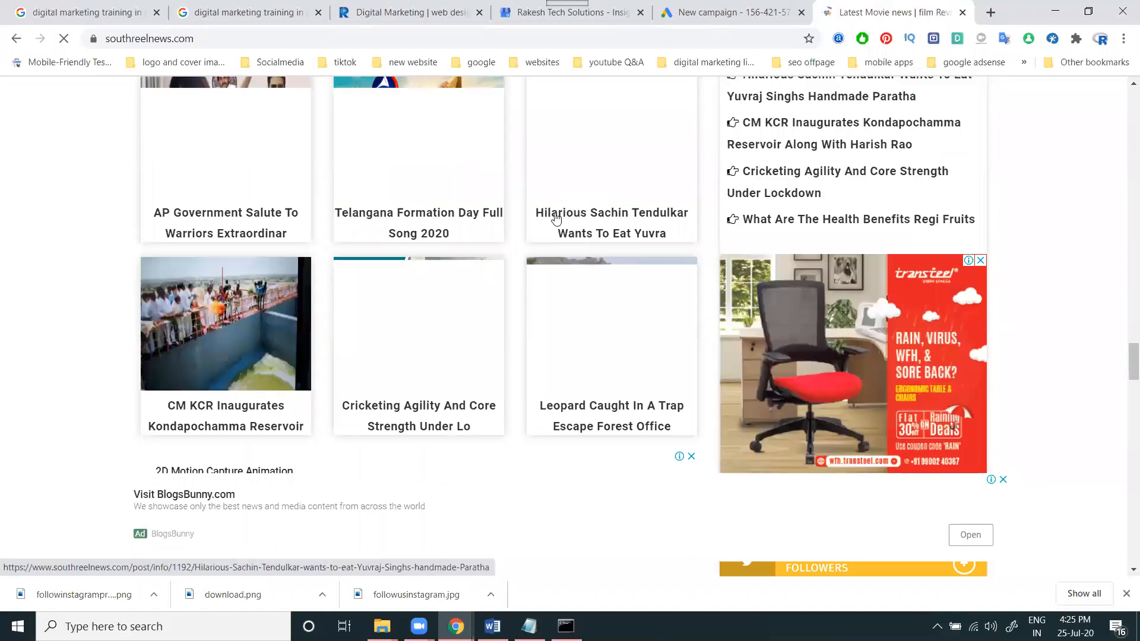
scroll(575, 215, down, 8)
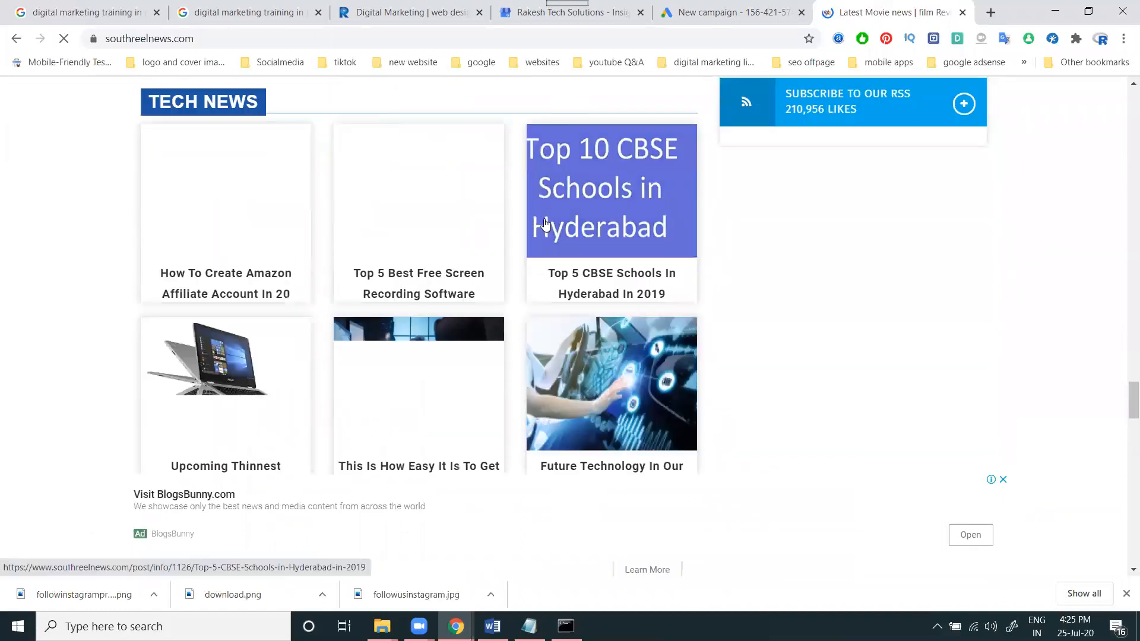
scroll(544, 216, down, 5)
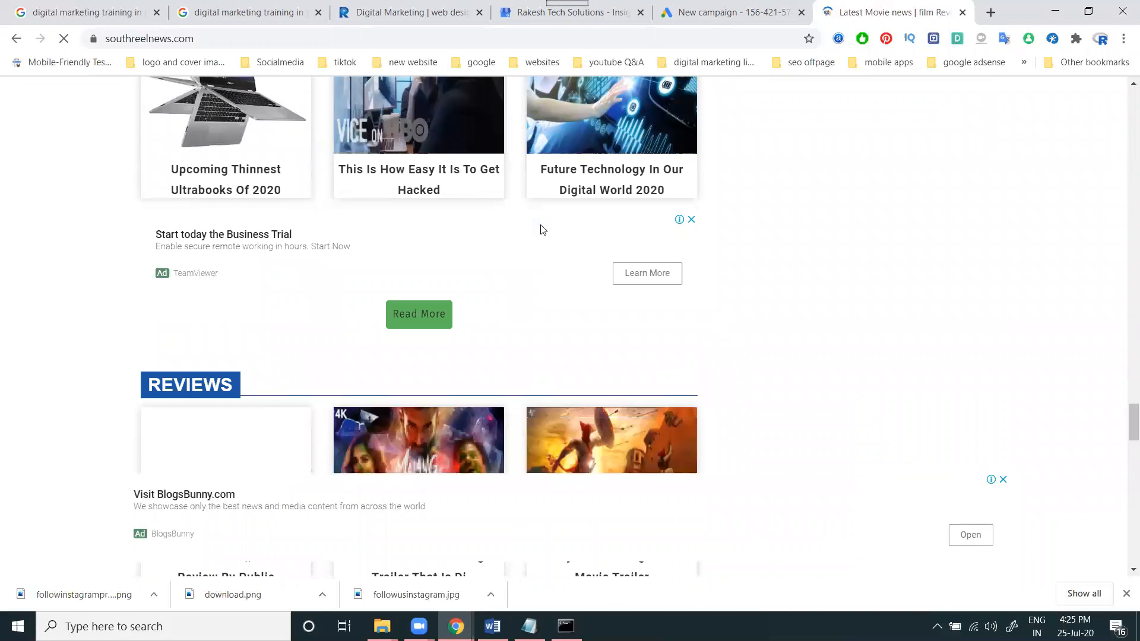
click(962, 13)
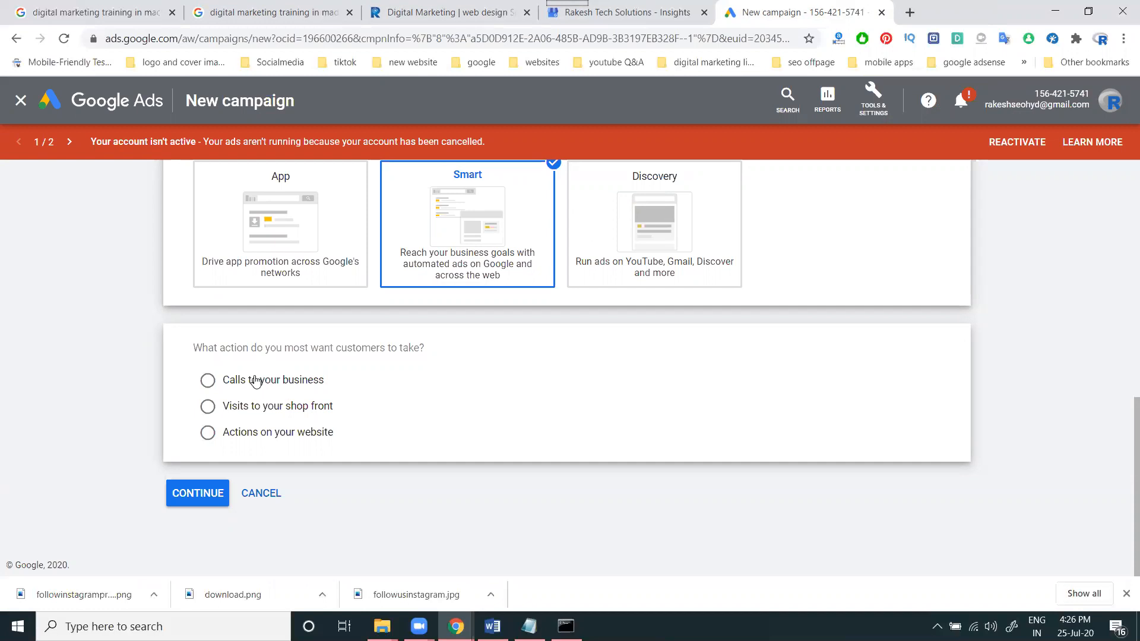
- Choose calls to your business as the desired customer action and Digital Marketing Company in Madhapur Hyderabad as the business to advertise
click(225, 382)
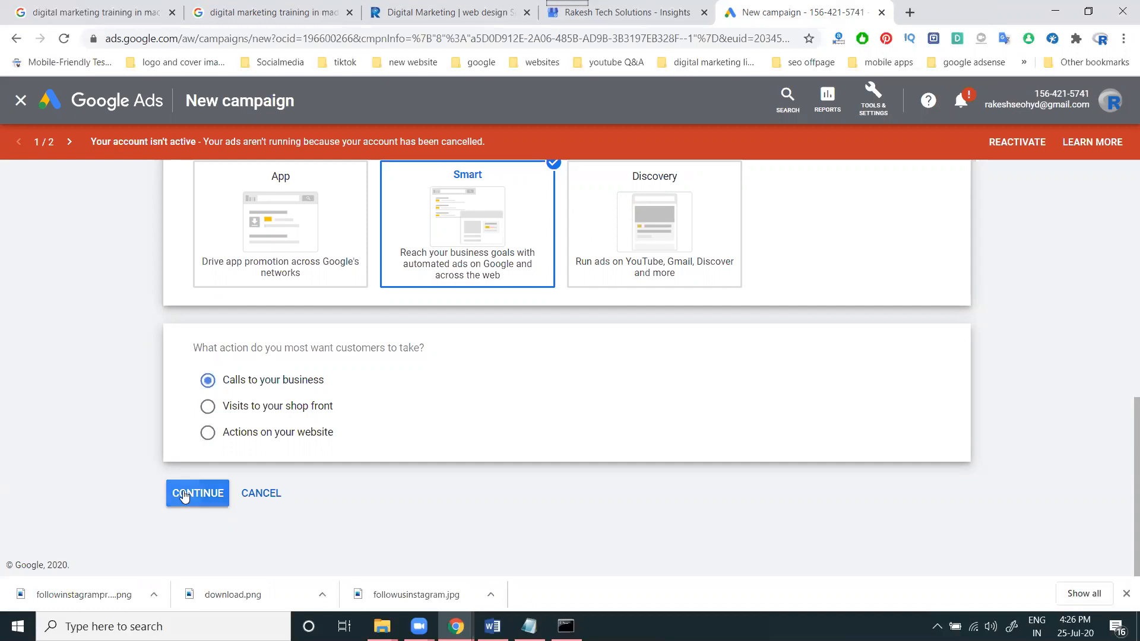
click(194, 494)
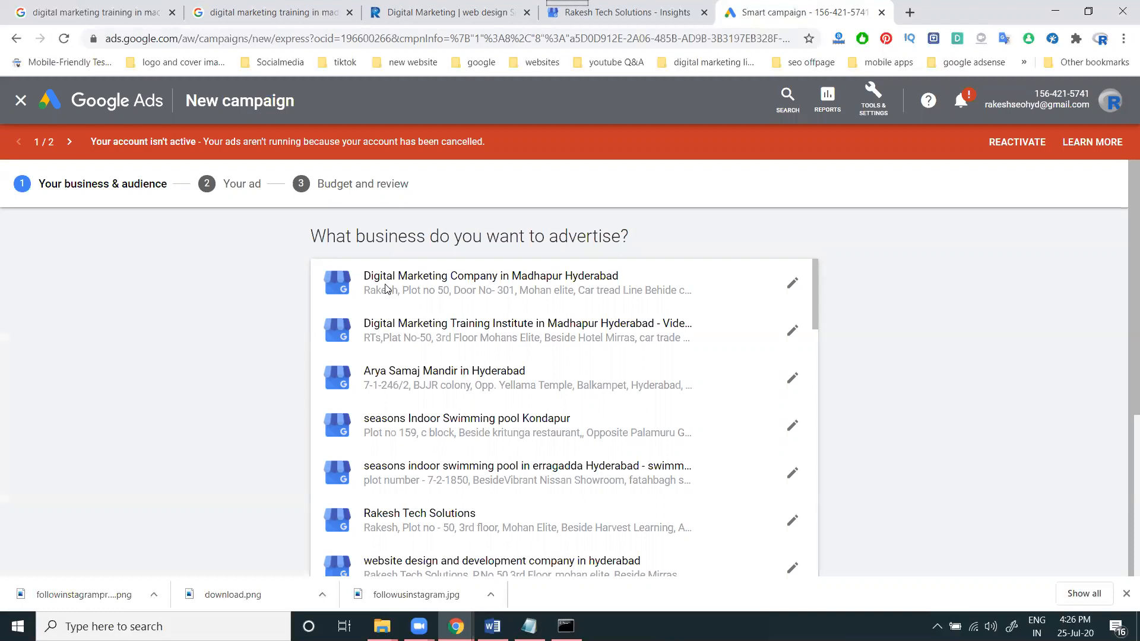
click(384, 279)
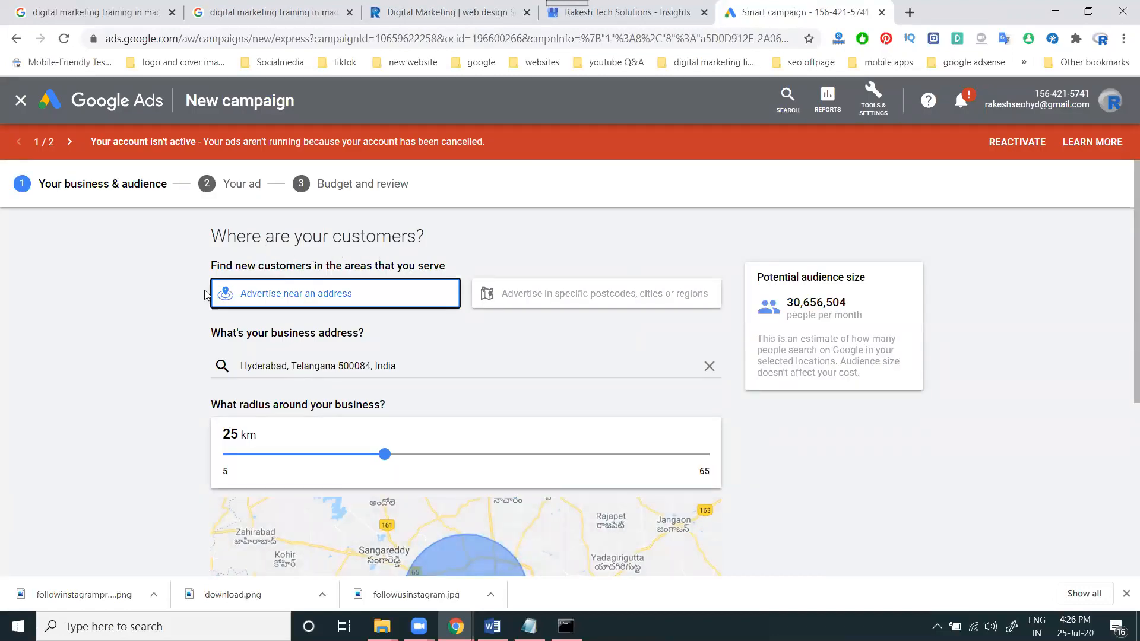
- Try targeting specific postcodes, cities or regions, and switch back to advertising near an address
scroll(206, 295, down, 3)
scroll(543, 276, up, 3)
click(534, 296)
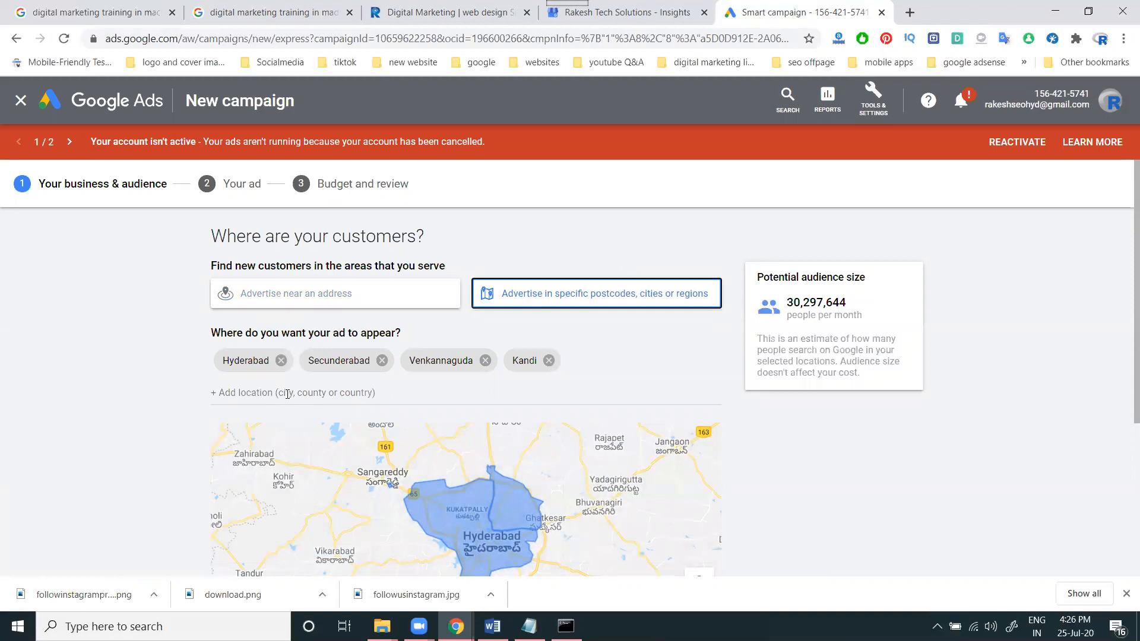
click(275, 301)
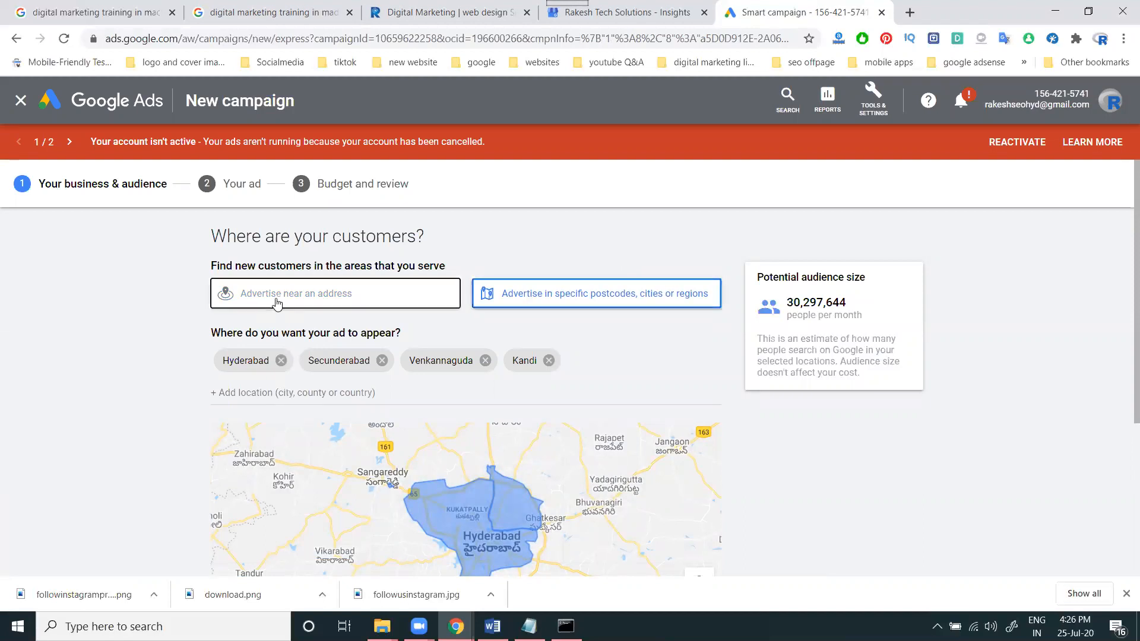
- Adjust the advertising radius around the Hyderabad business address and continue to the keyword themes
scroll(156, 358, down, 3)
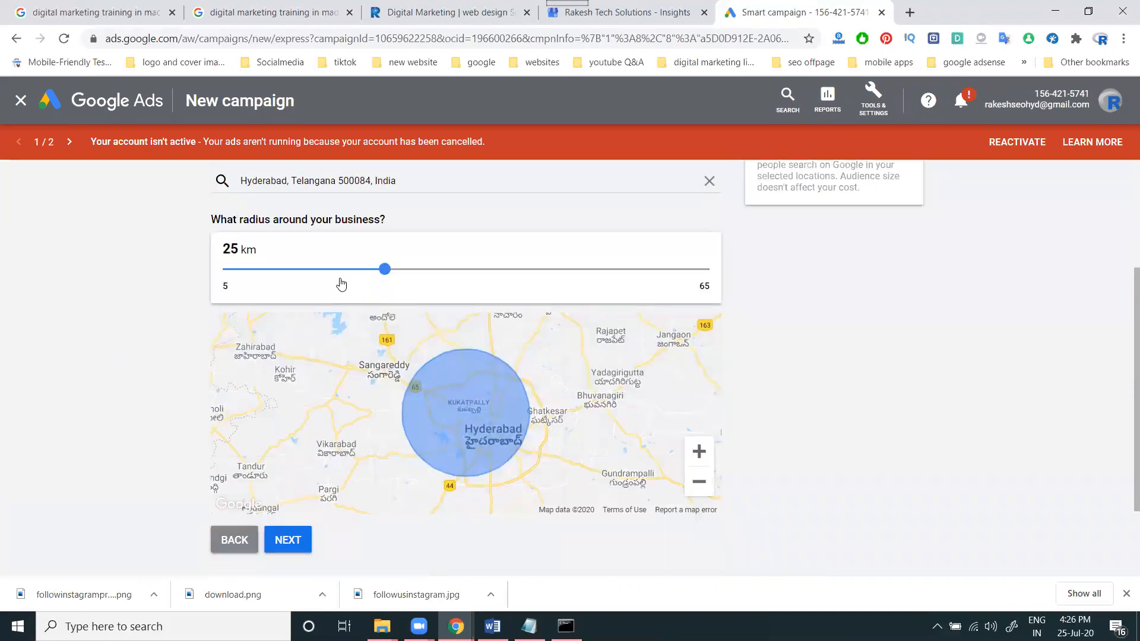
click(450, 271)
click(459, 271)
click(466, 270)
click(284, 535)
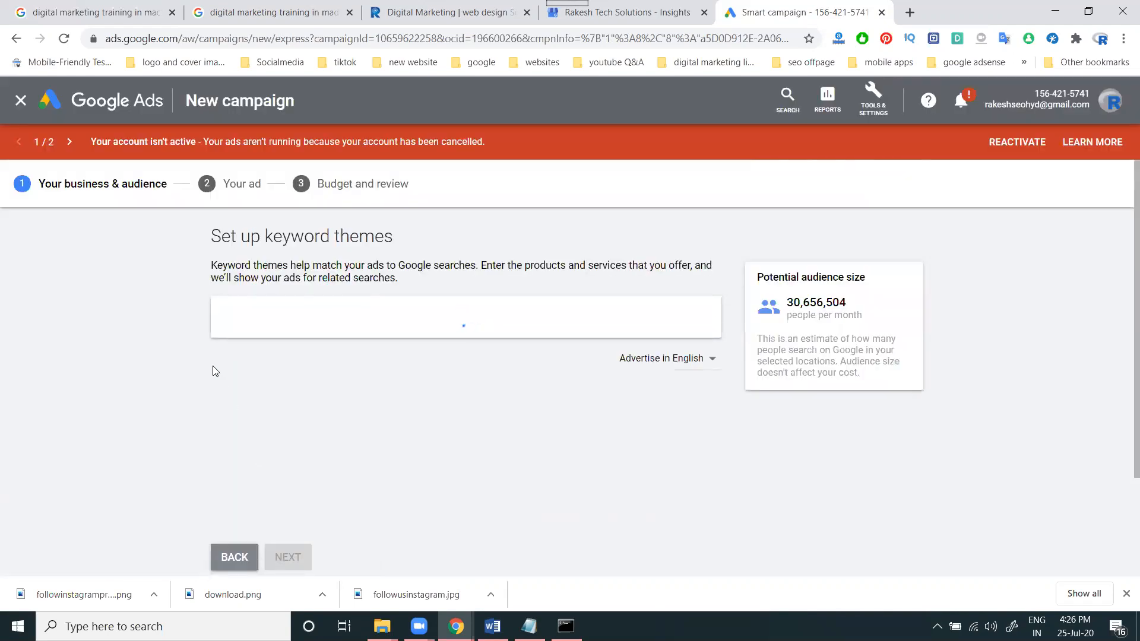
- Add "digital marketing" as a new keyword theme for the campaign
scroll(164, 299, down, 3)
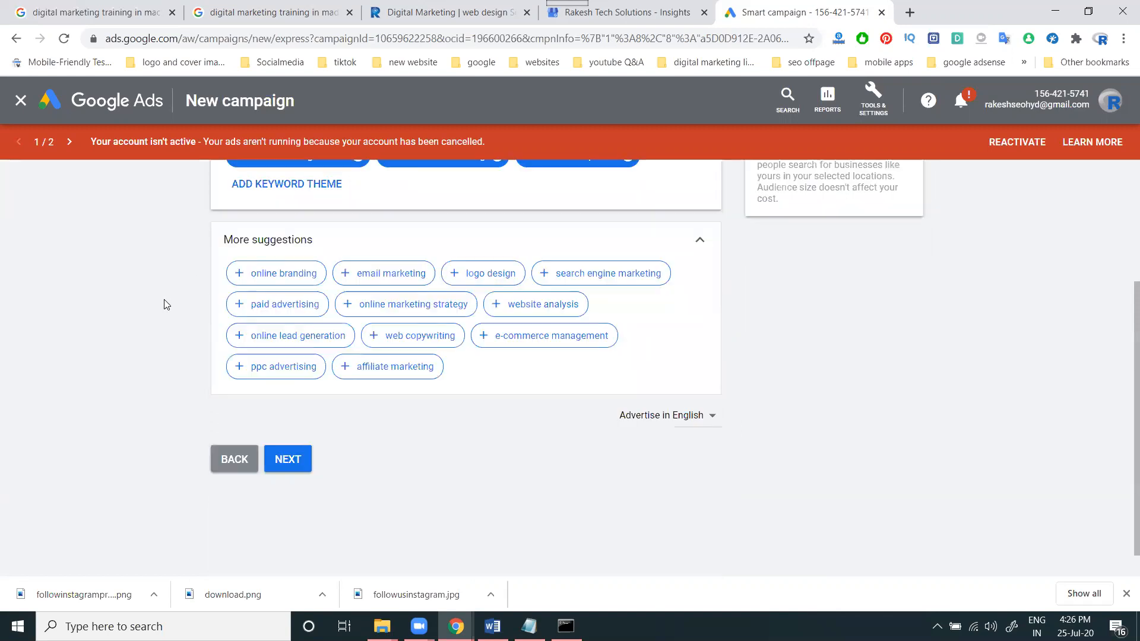
scroll(164, 299, up, 3)
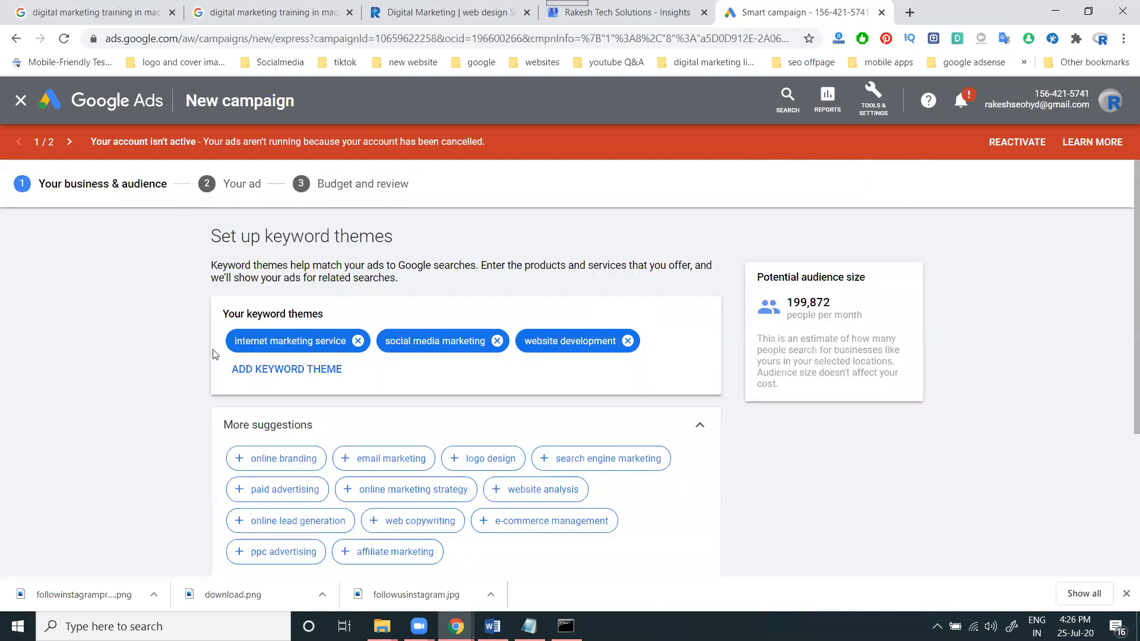
click(314, 369)
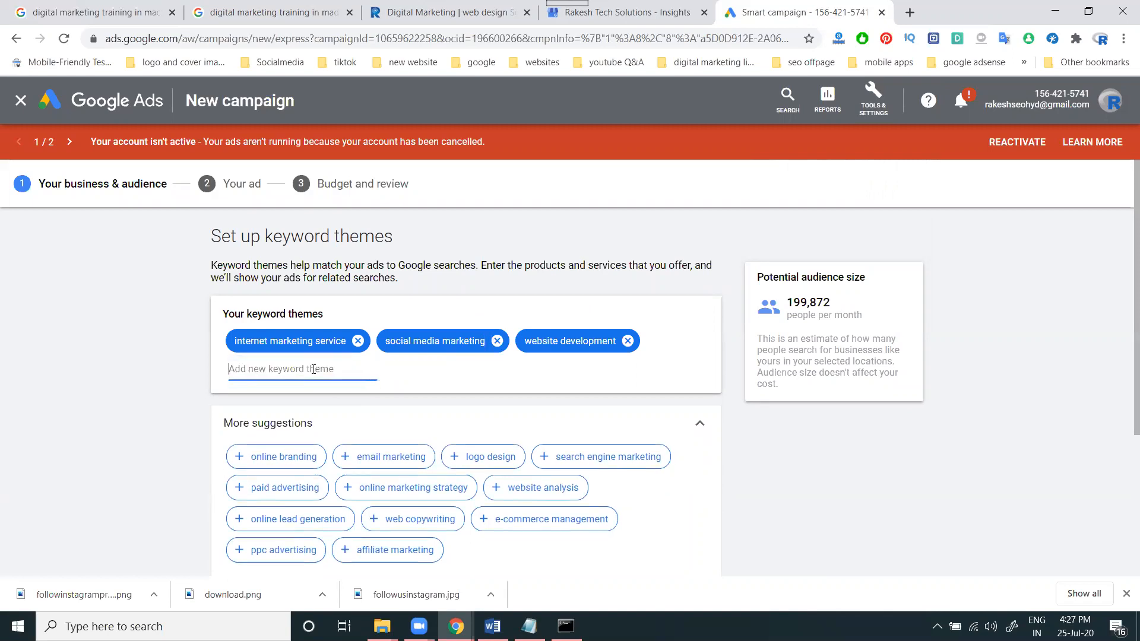
text(digital marketing)
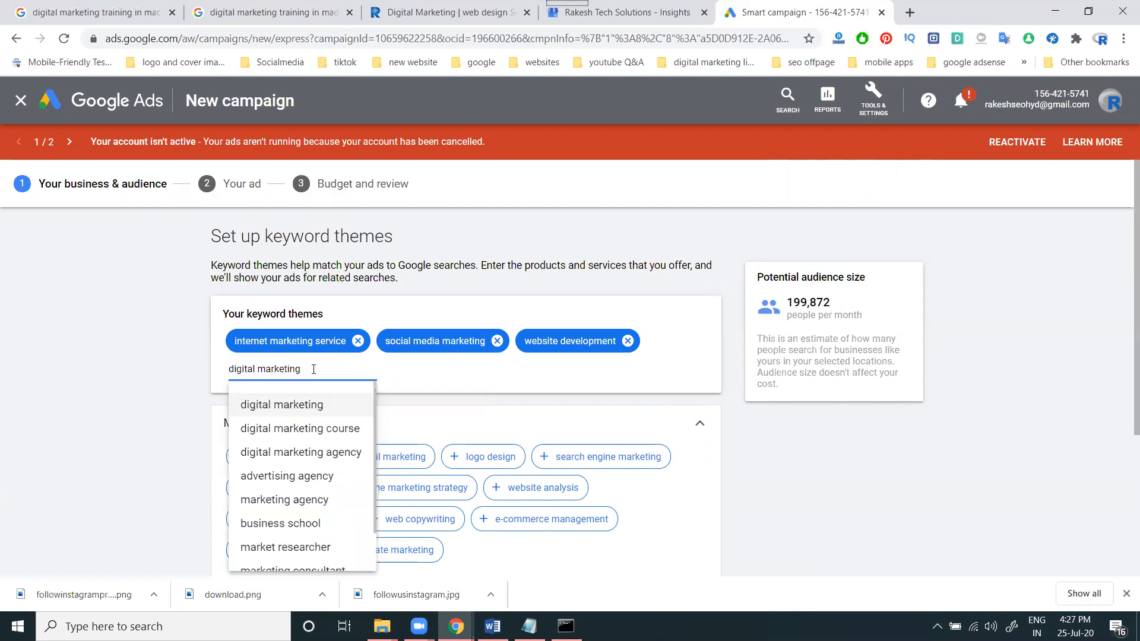
click(308, 403)
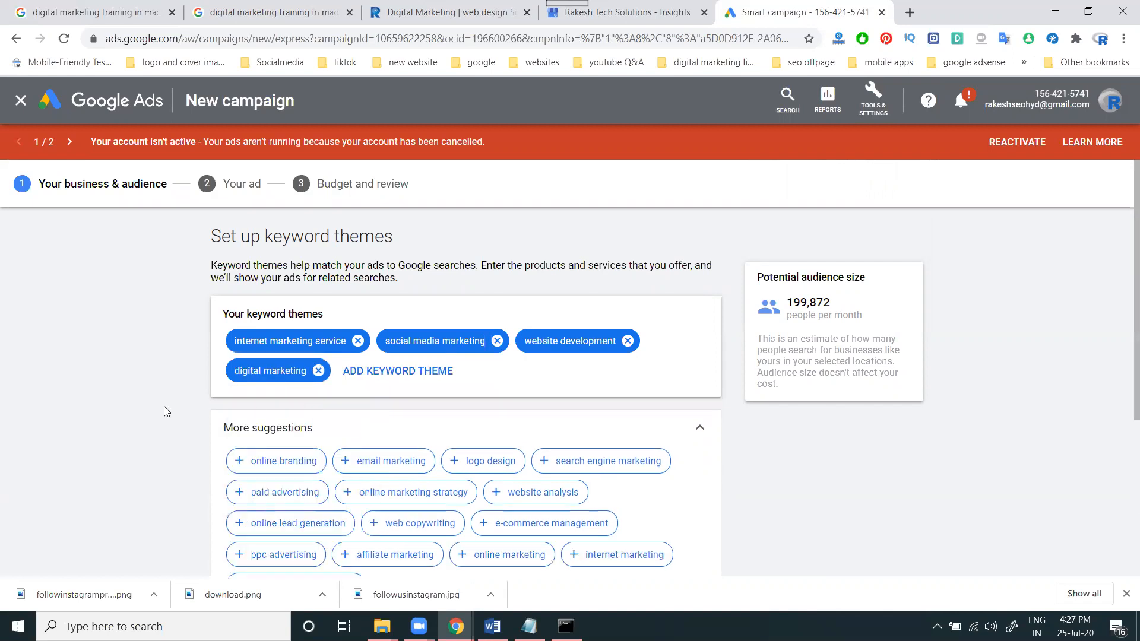
- Add the suggested themes search engine marketing, online marketing strategy and online lead generation, and continue to writing the ad
scroll(89, 412, down, 3)
scroll(89, 412, down, 1)
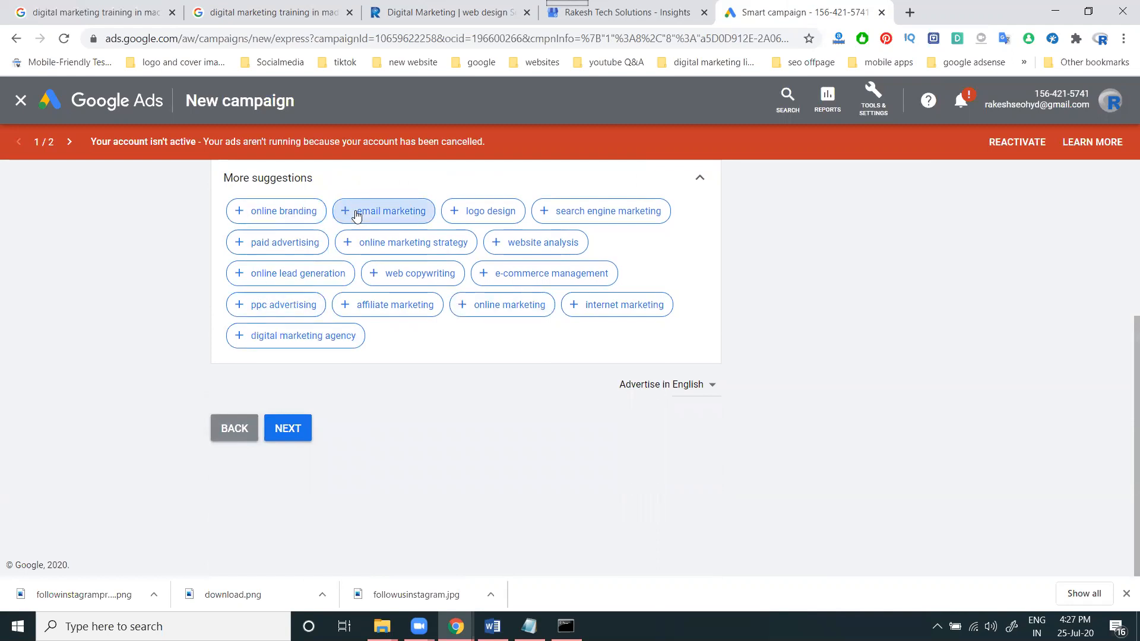
click(546, 214)
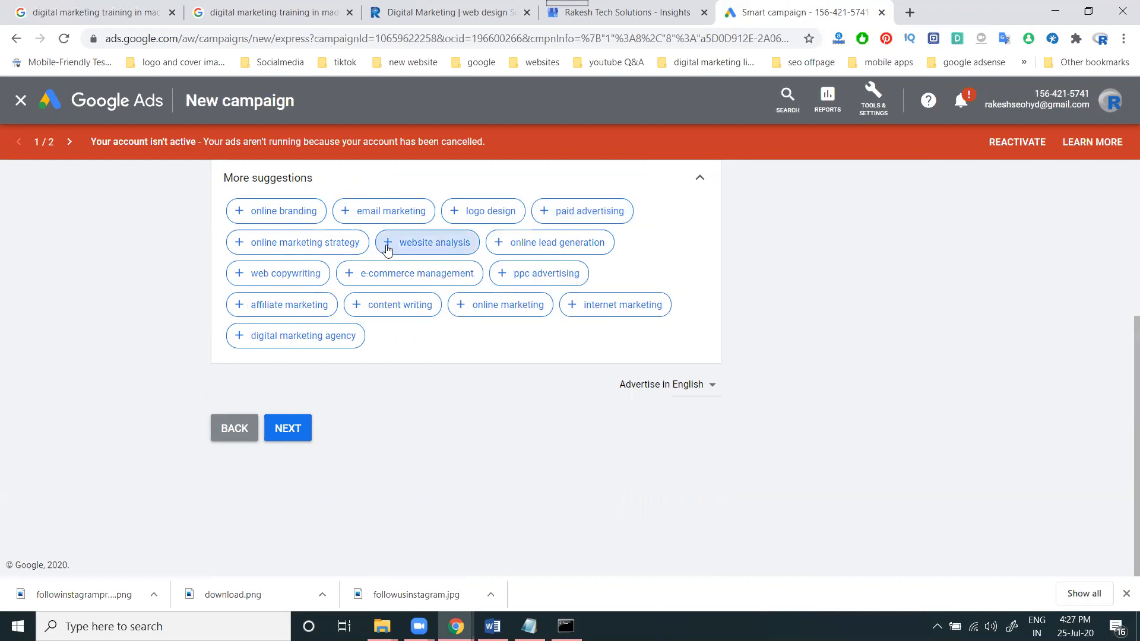
click(246, 242)
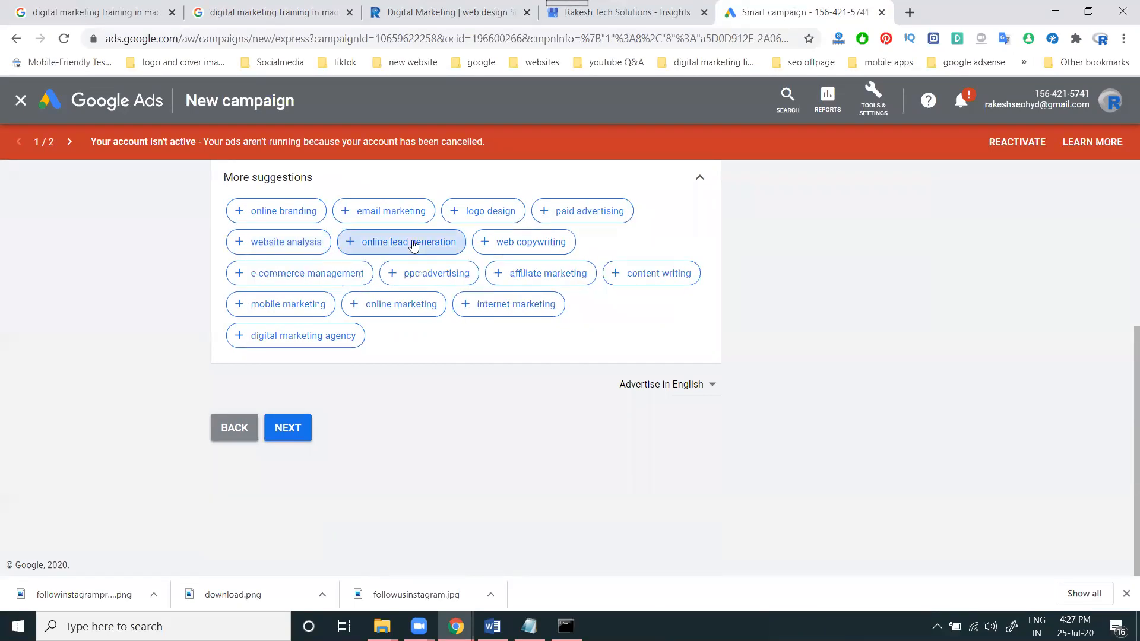
click(370, 243)
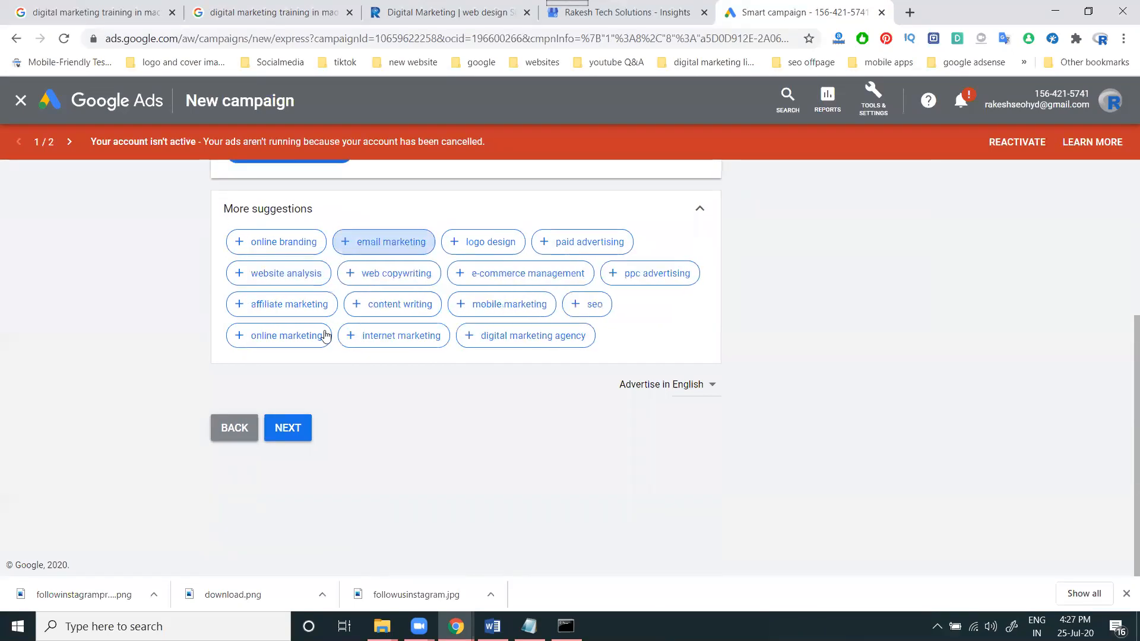
click(288, 430)
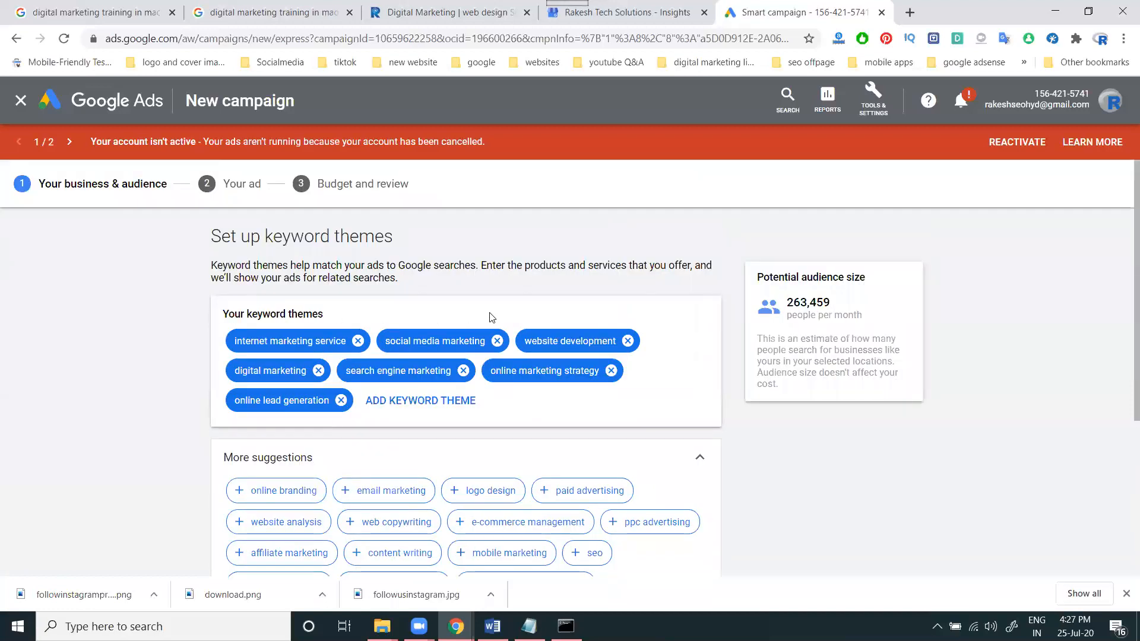
scroll(162, 427, down, 4)
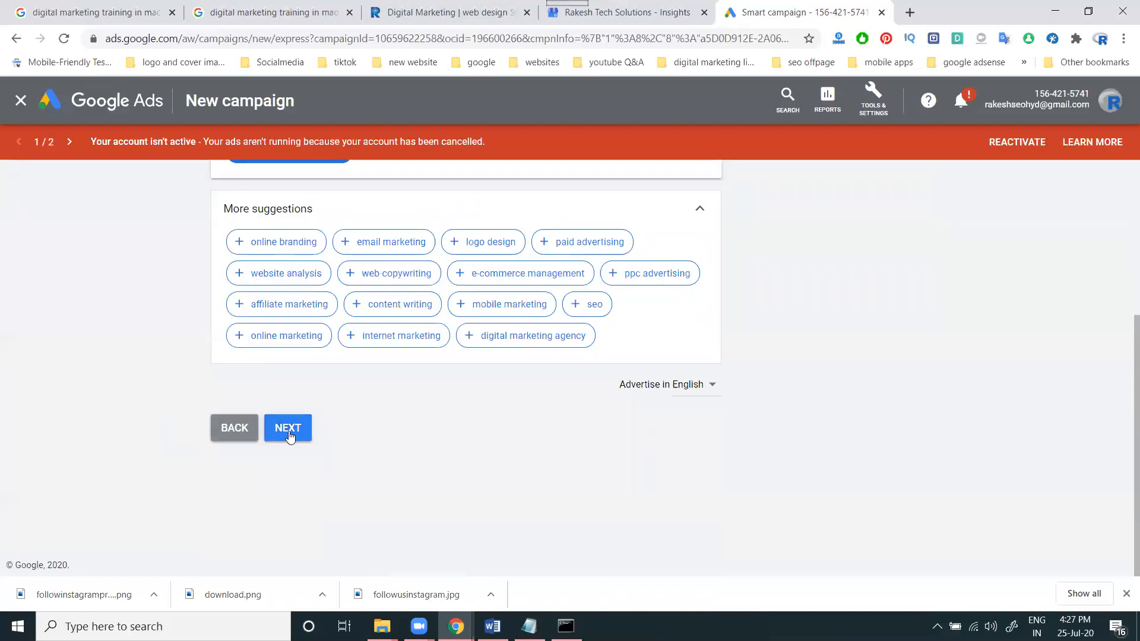
click(289, 432)
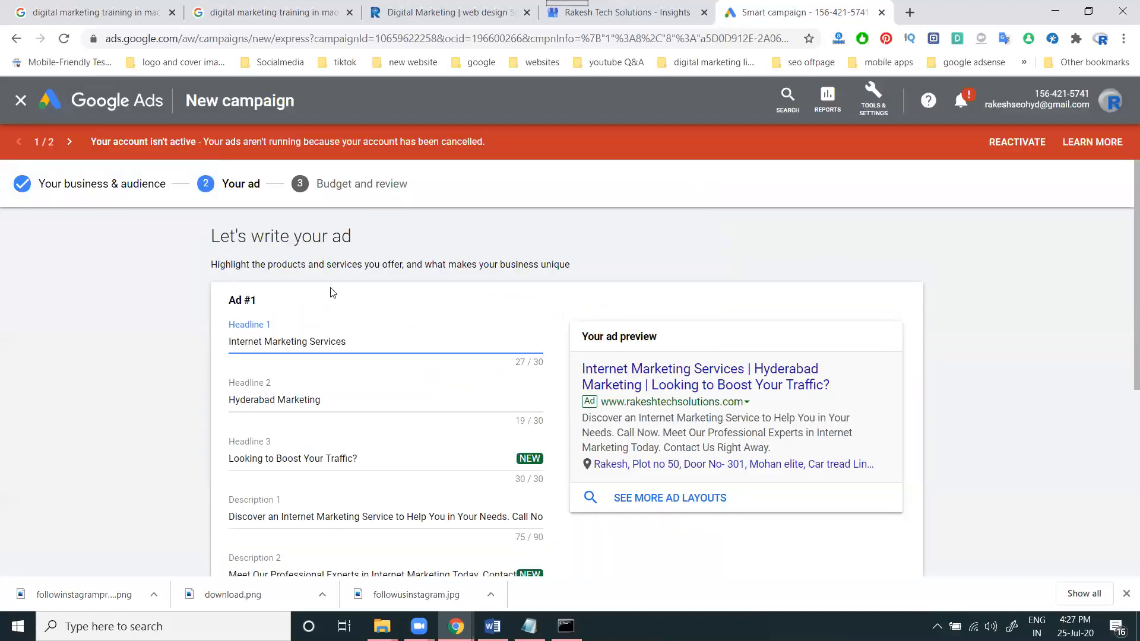
- Set the destination for clicks on the ad to the business profile optimised for ads
scroll(159, 317, down, 2)
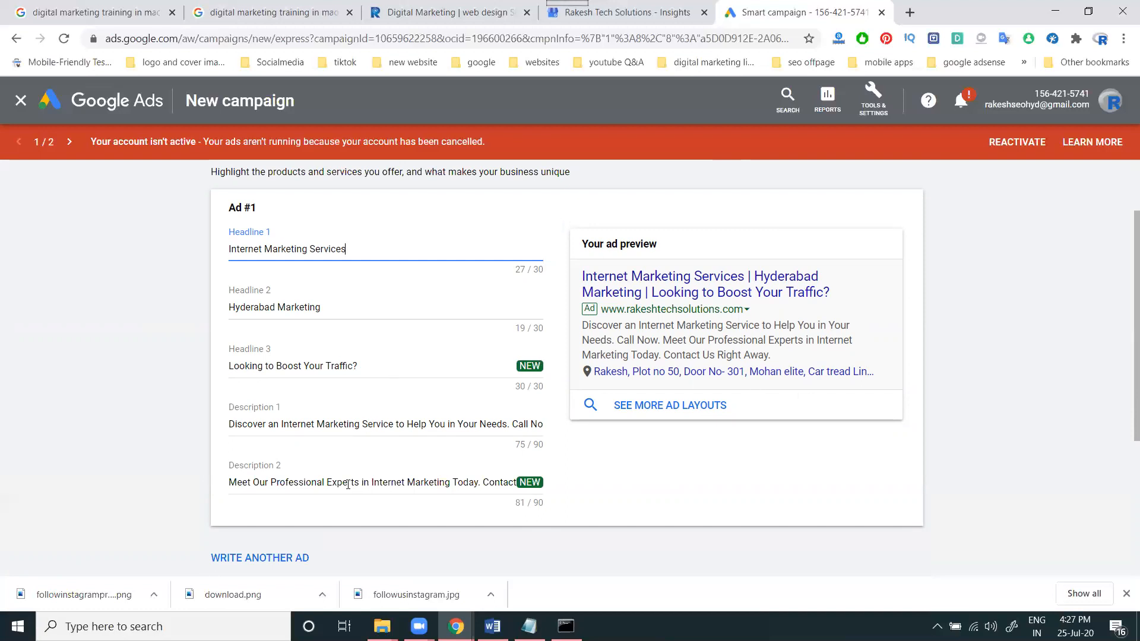
scroll(347, 478, down, 3)
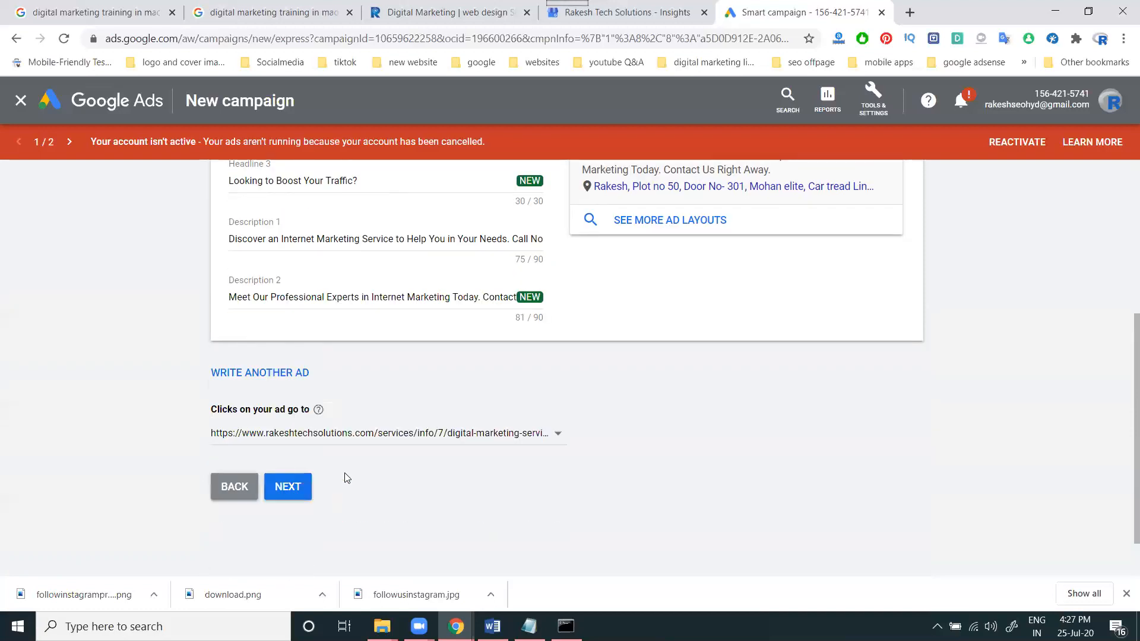
click(372, 438)
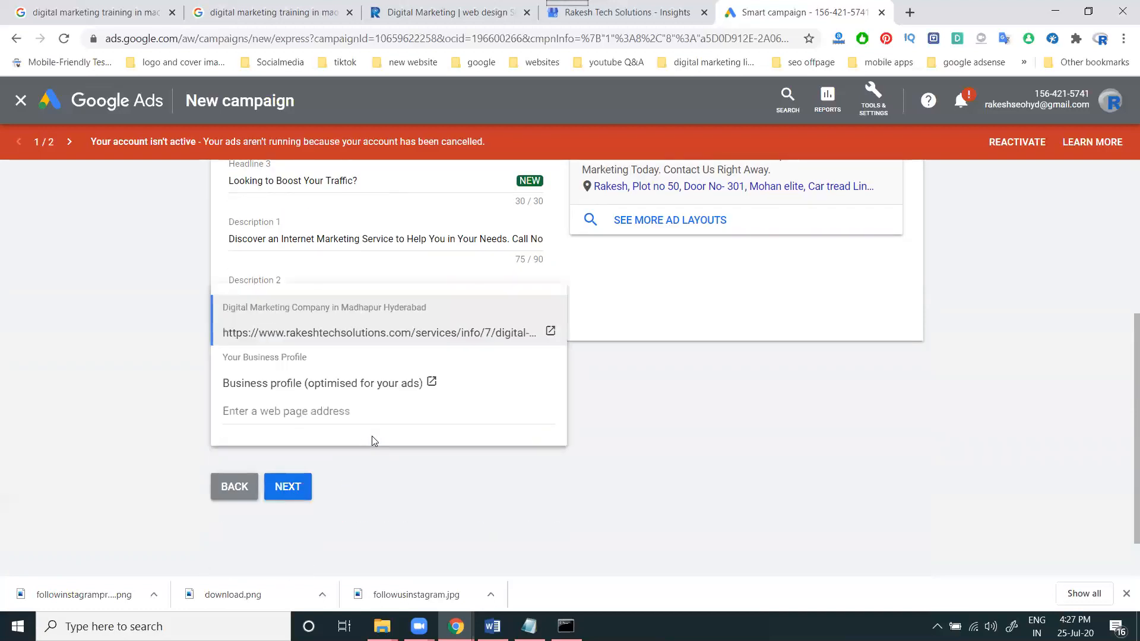
click(334, 384)
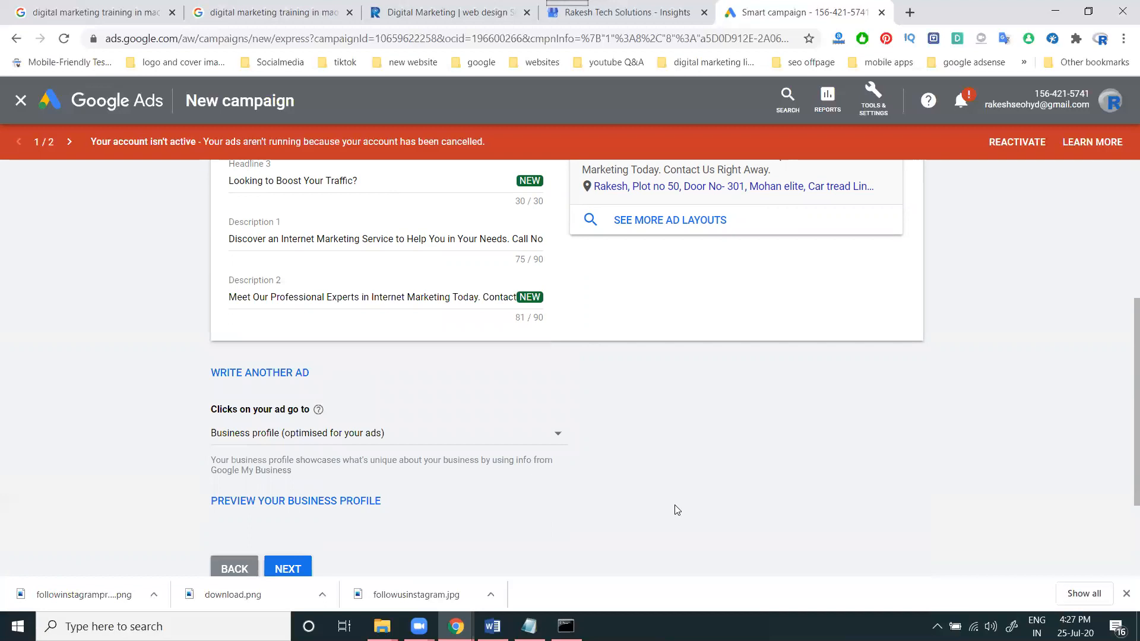
- Replace the text of Headline 1 in the ad with "digital marketing"
scroll(677, 509, up, 5)
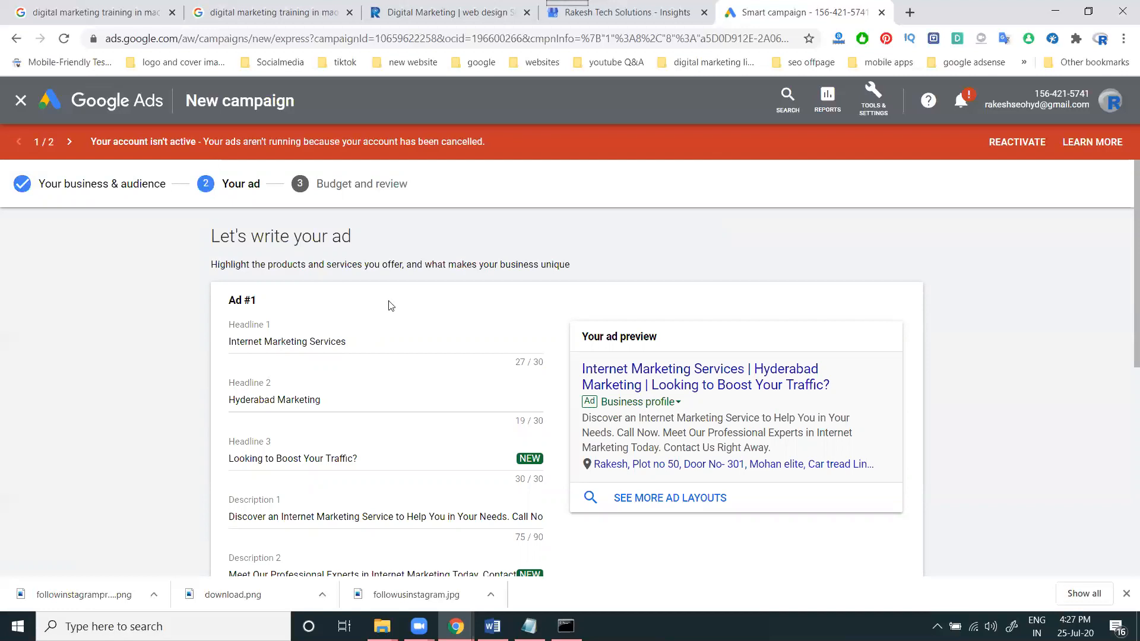
triple_click(352, 339)
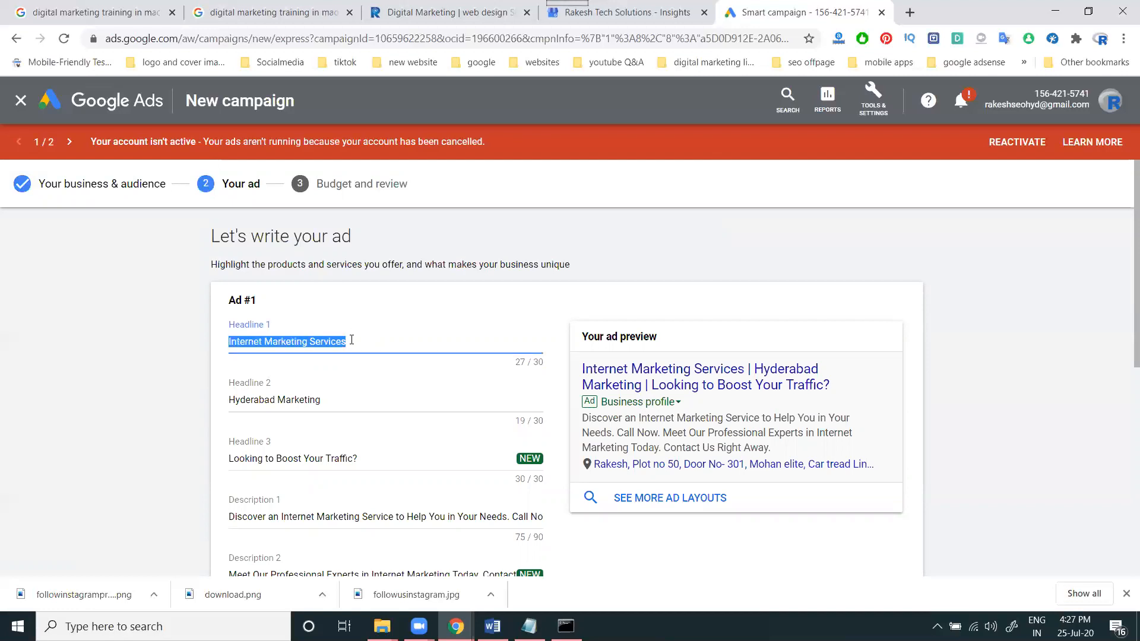
text(digital marketing)
- Replace the text of Headline 2 in the ad with "at best price hyderabad"
triple_click(324, 401)
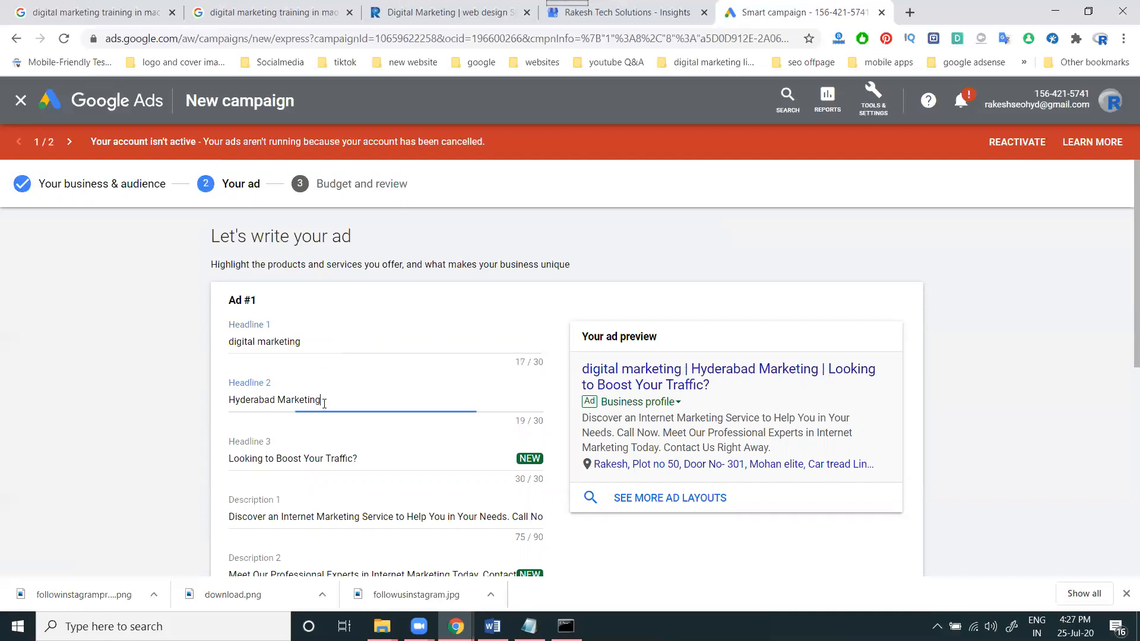
double_click(304, 401)
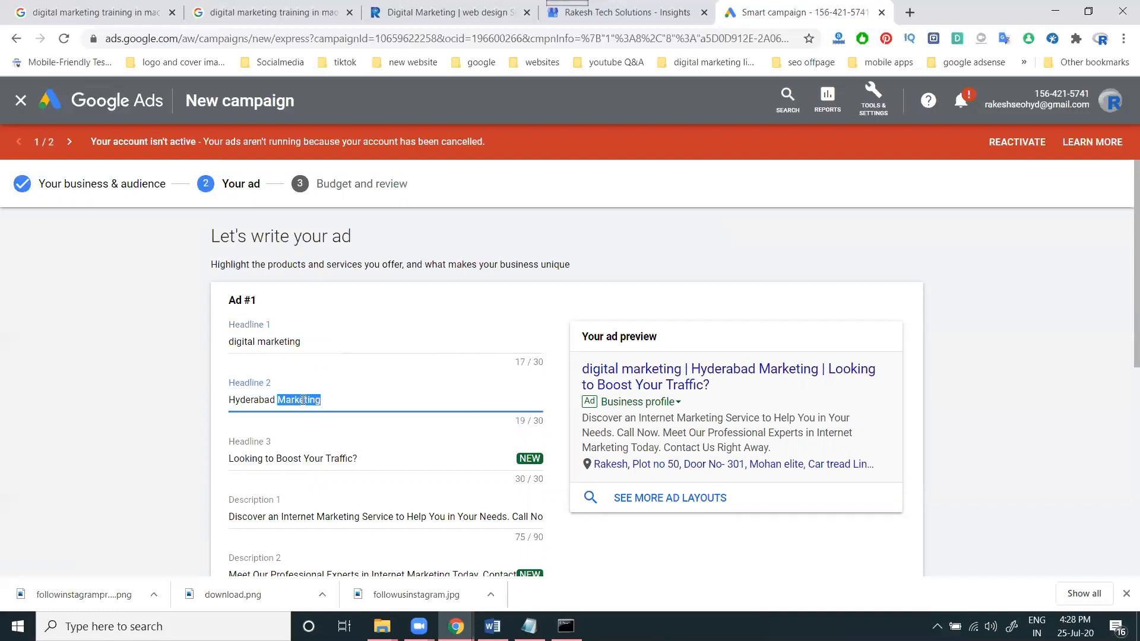
click(229, 399)
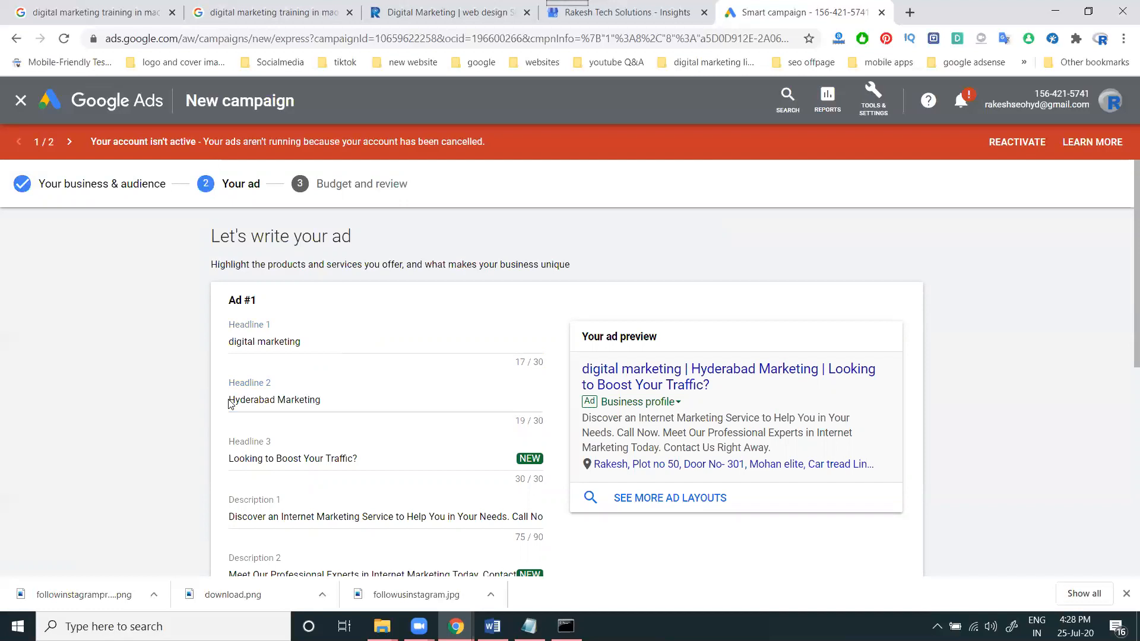
scroll(231, 404, down, 6)
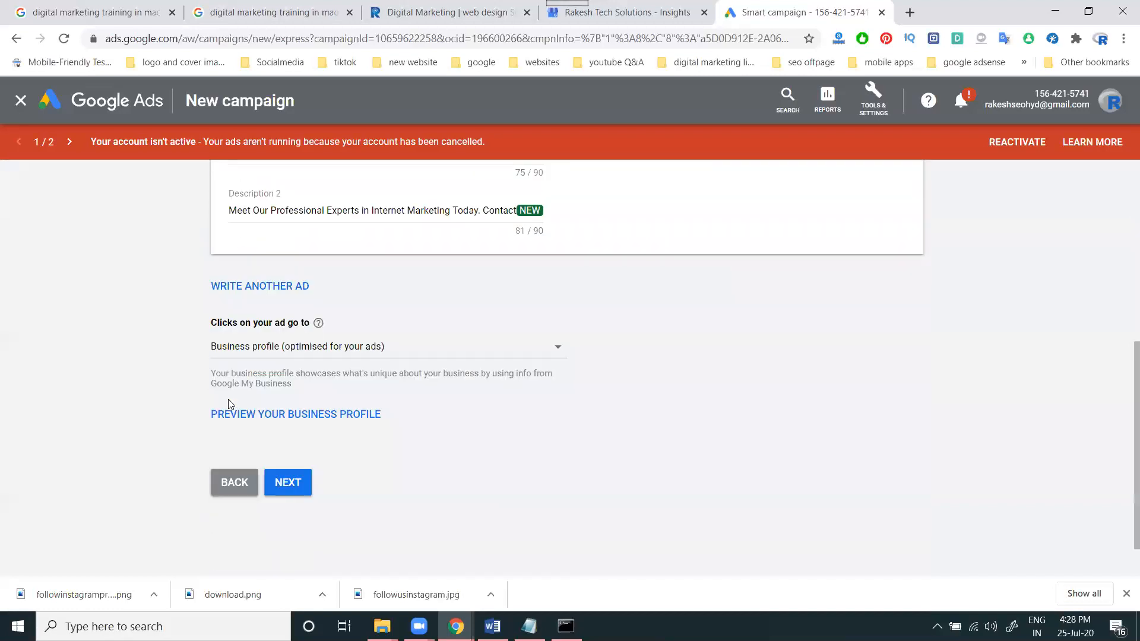
scroll(231, 404, up, 6)
click(242, 399)
triple_click(242, 400)
text(at be)
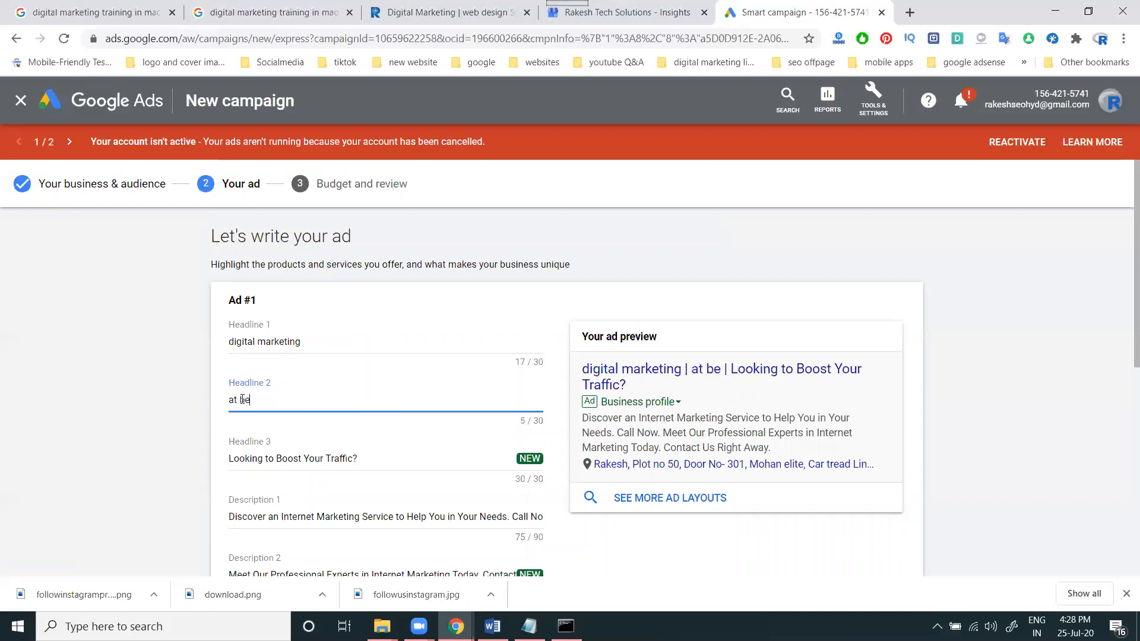
text(st price)
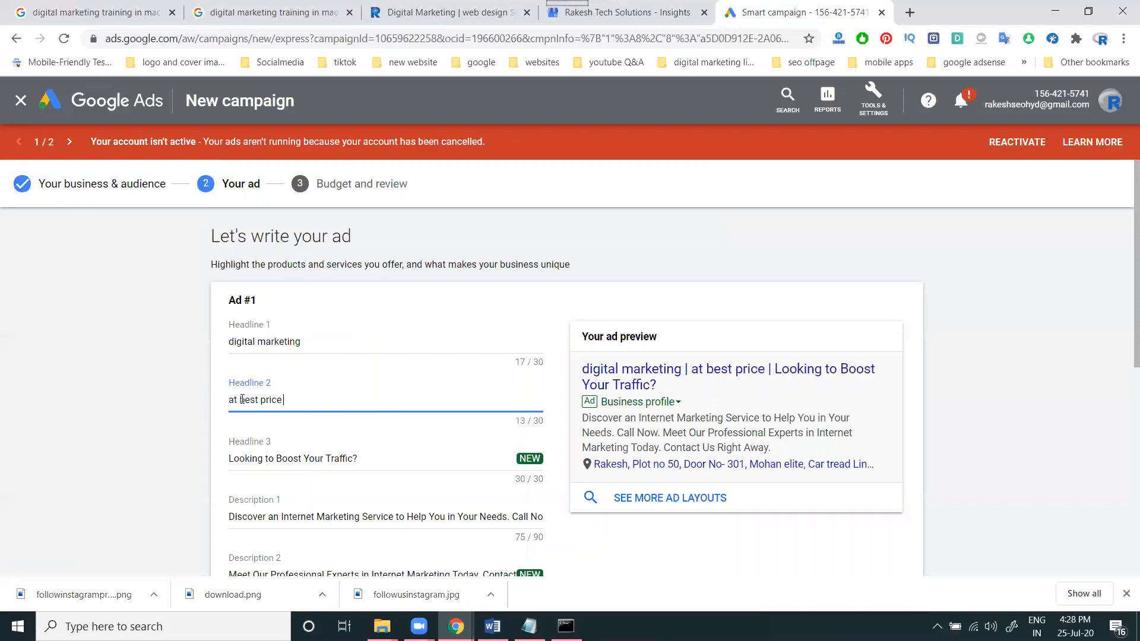
text( hyderabad)
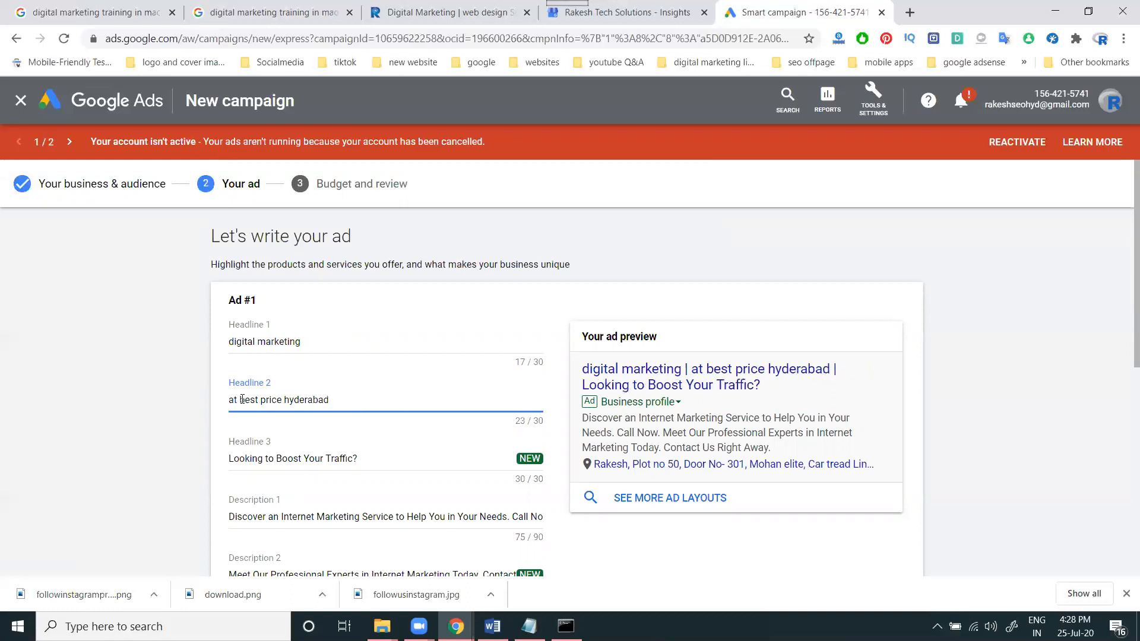
- Try replacing the word "Traffic" with "business" in Headline 3, and undo the edit
scroll(243, 399, down, 3)
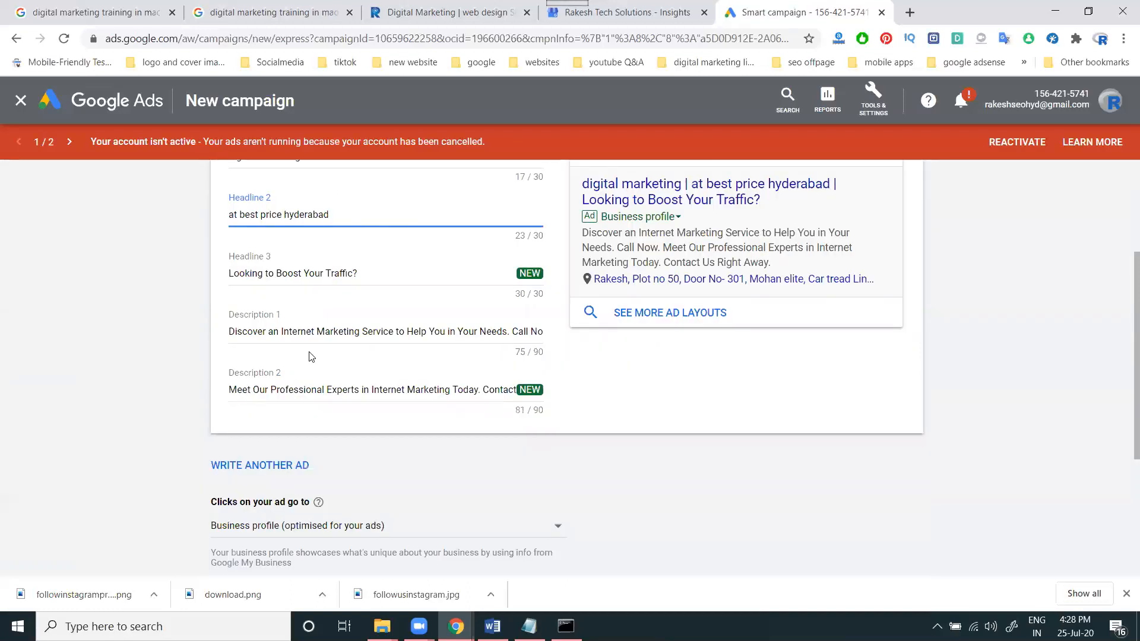
double_click(292, 272)
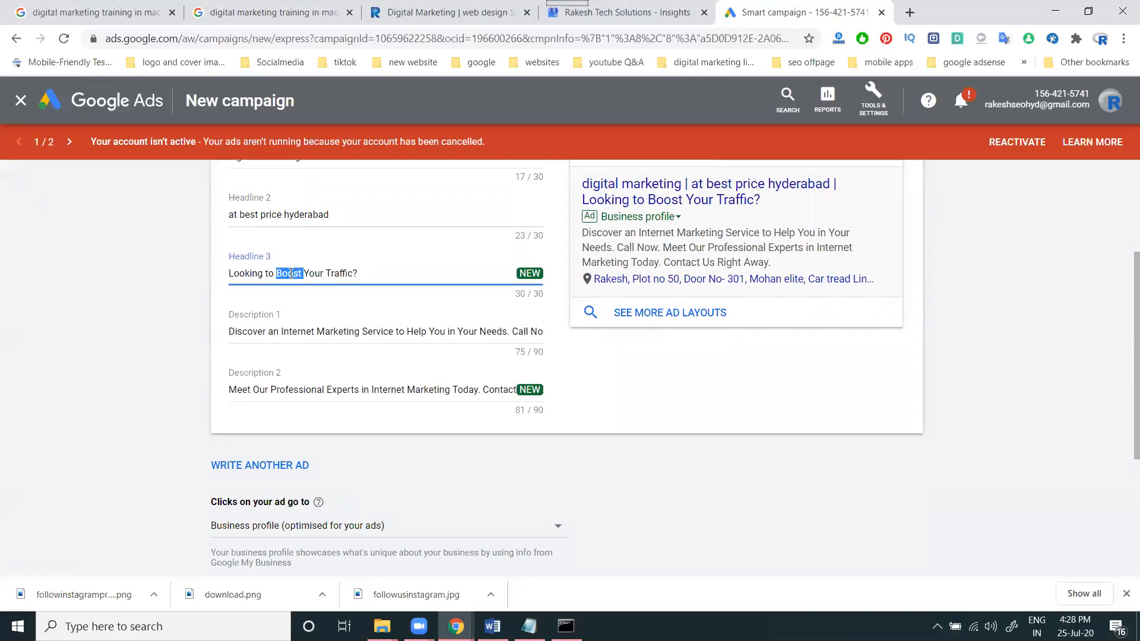
double_click(331, 273)
text(business)
key(BackSpace)
key(BackSpace)
key(BackSpace)
key(BackSpace)
key(BackSpace)
key(BackSpace)
key(ctrl+z)
key(ctrl+z)
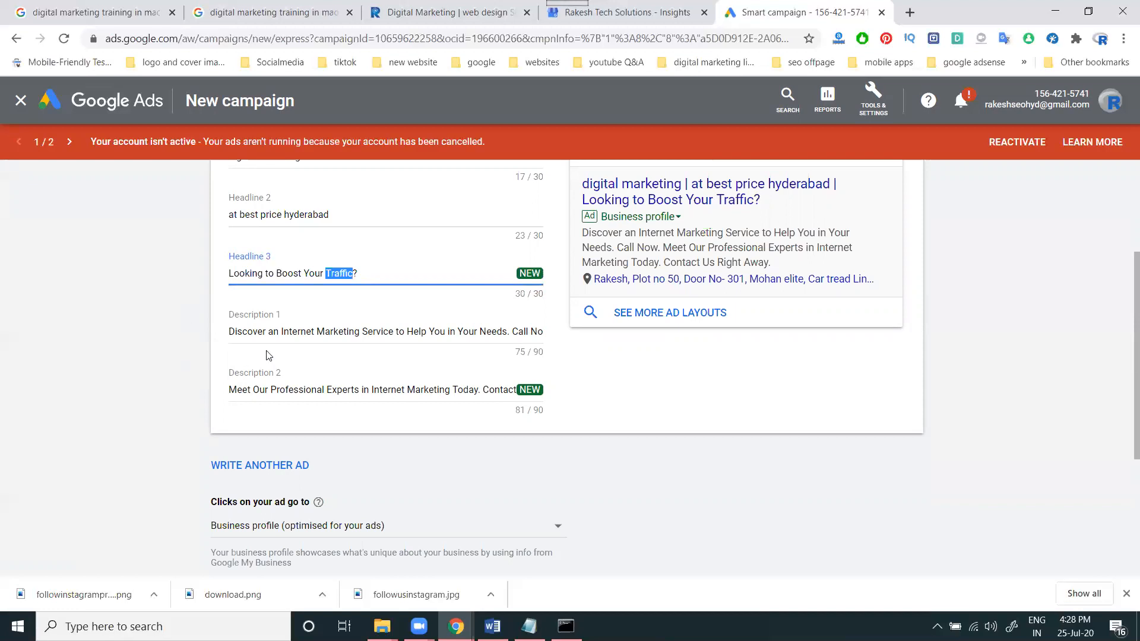
- Switch to the company website, dismiss its pop-up and copy the first sentence of the welcome text without its full stop
click(448, 12)
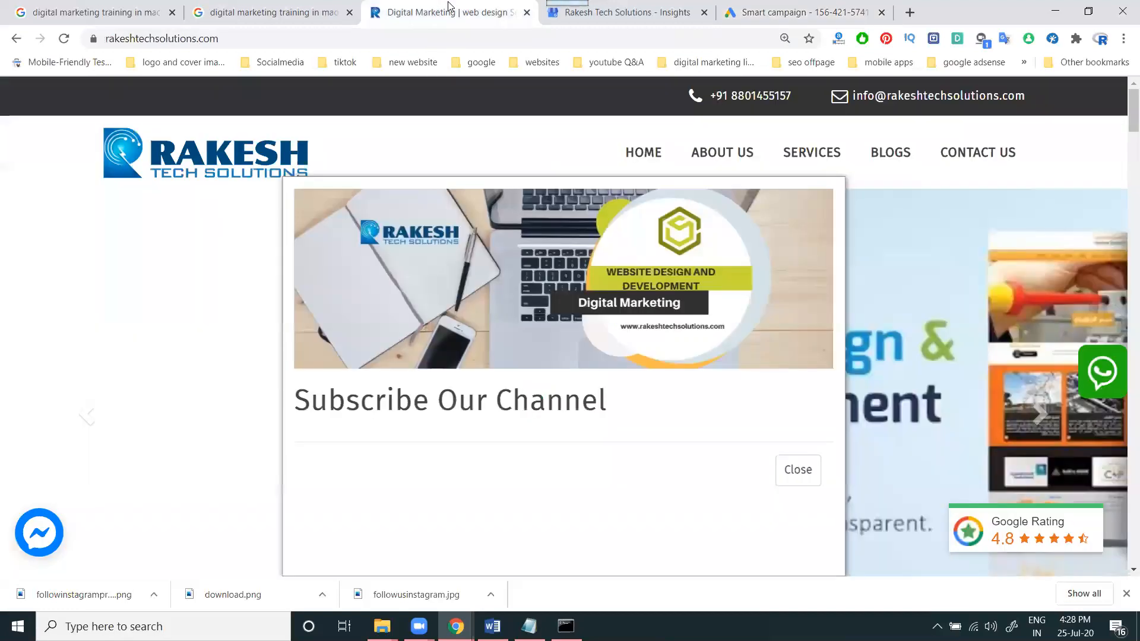
click(799, 470)
scroll(496, 375, down, 10)
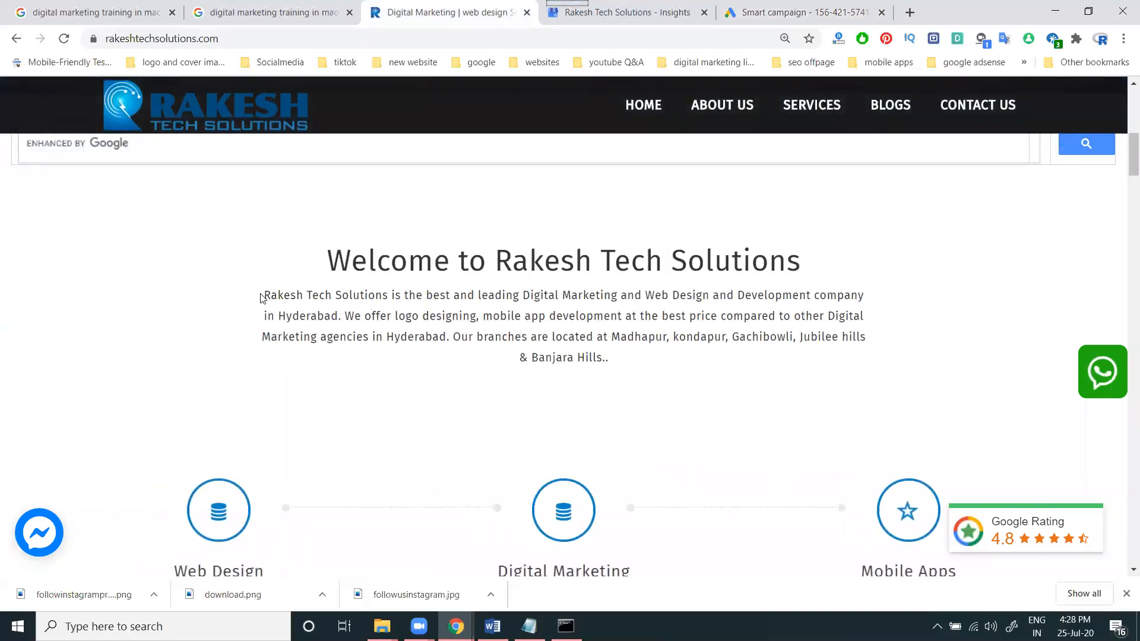
drag(263, 295, 339, 316)
key(ctrl+c)
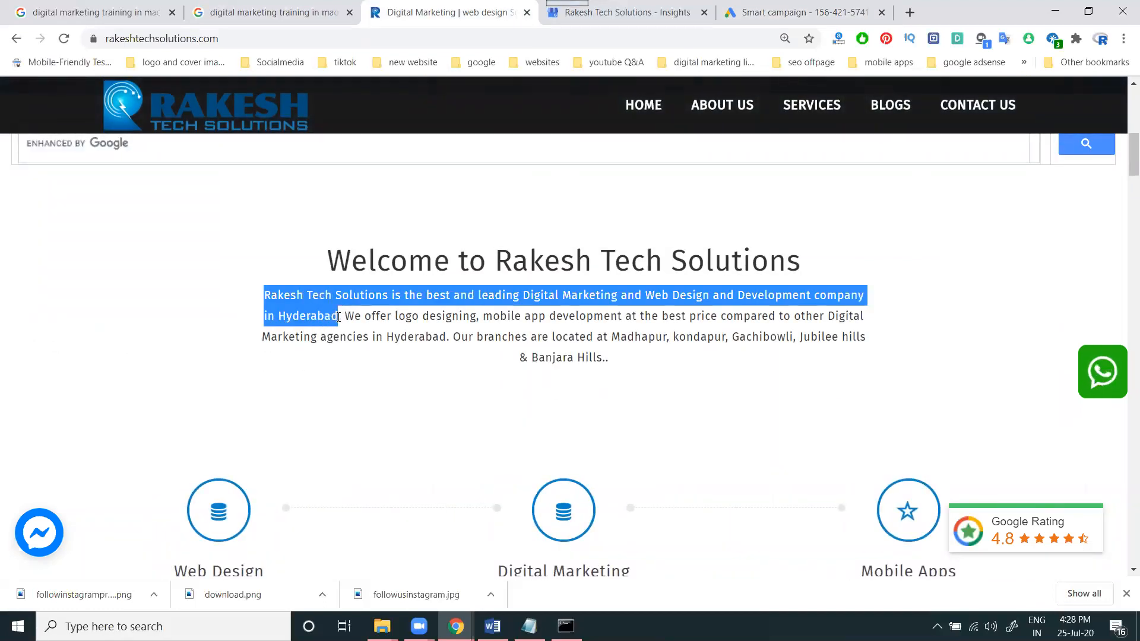
- Replace the ad's Description 1 with the copied website sentence and remove "Web Design and Development" from it
click(791, 13)
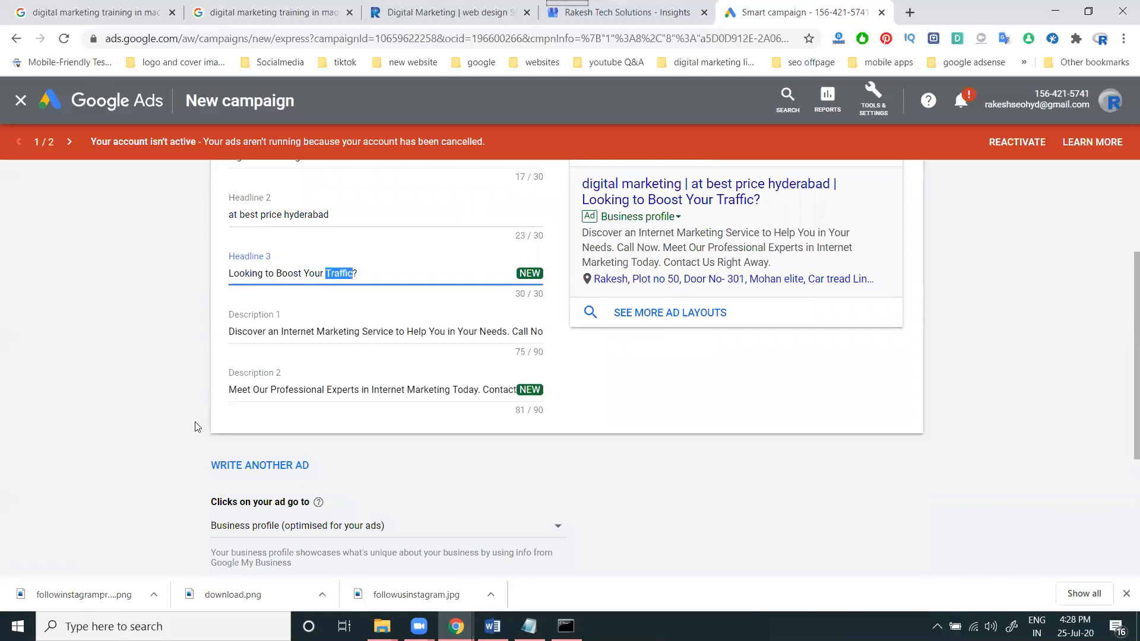
triple_click(259, 331)
key(ctrl+v)
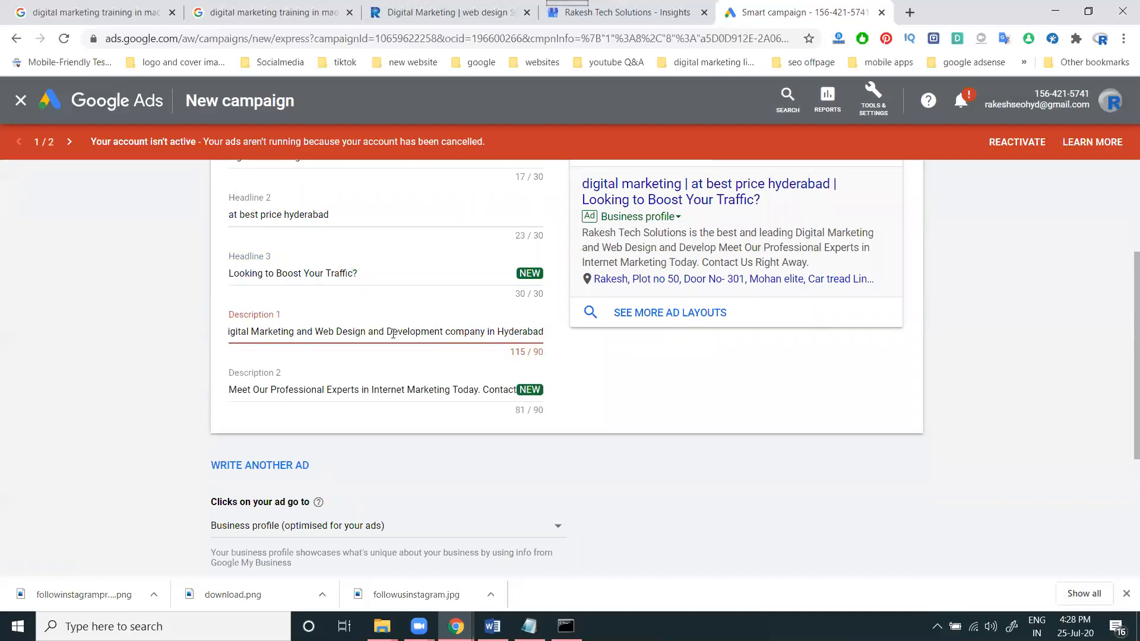
drag(336, 332, 443, 332)
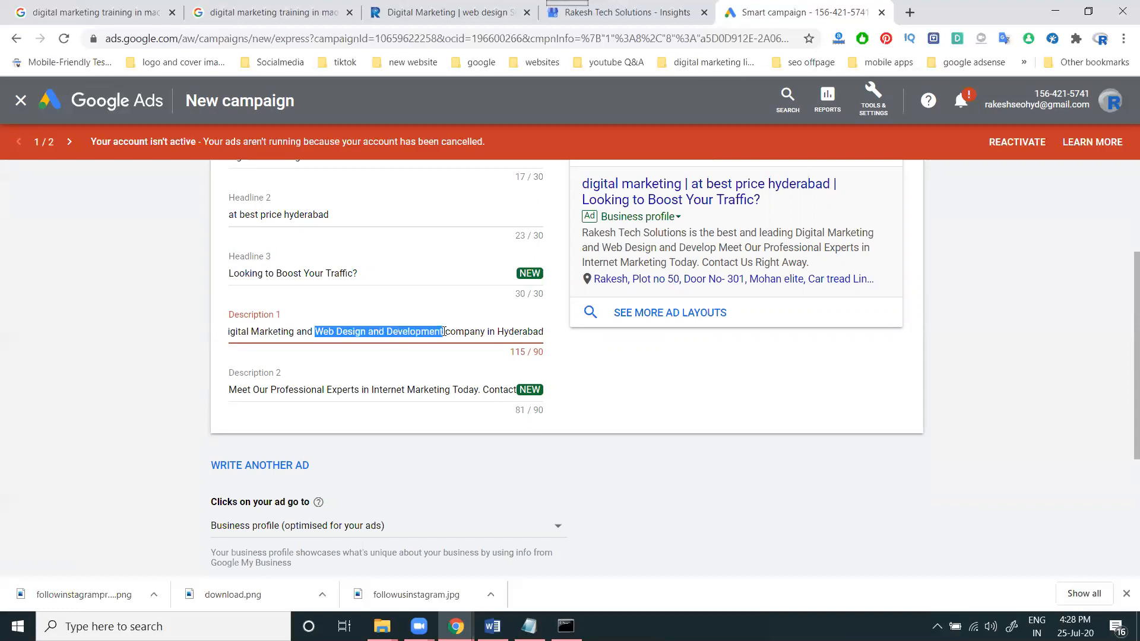
key(BackSpace)
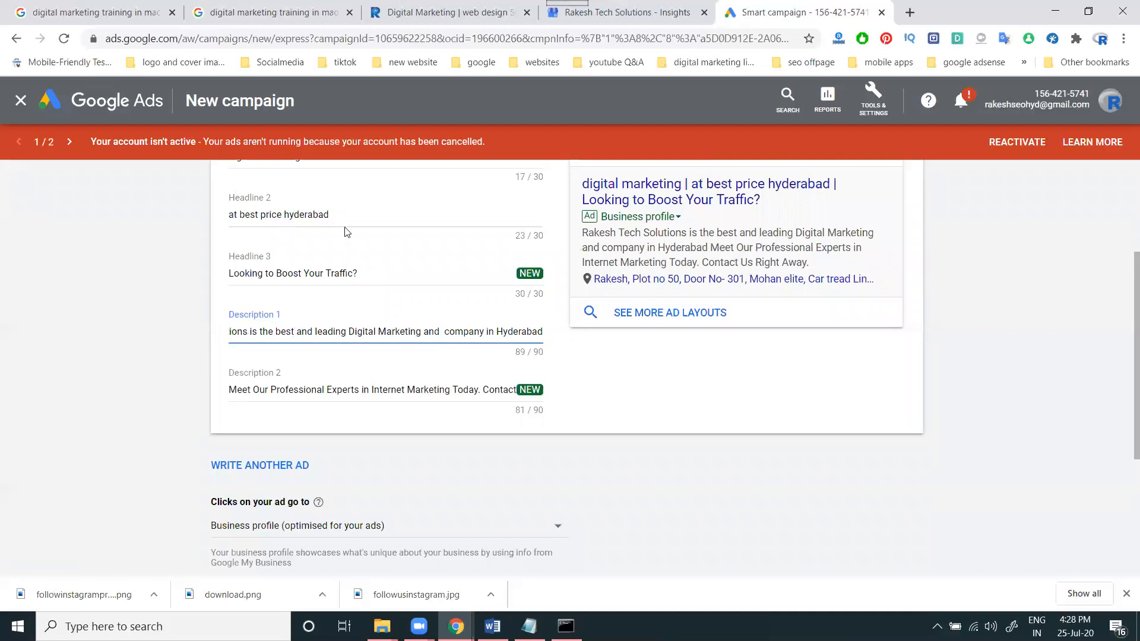
- Replace Description 2 with the website phrase "at the best price compared to other Digital Marketing agencies in Hyderabad"
click(394, 12)
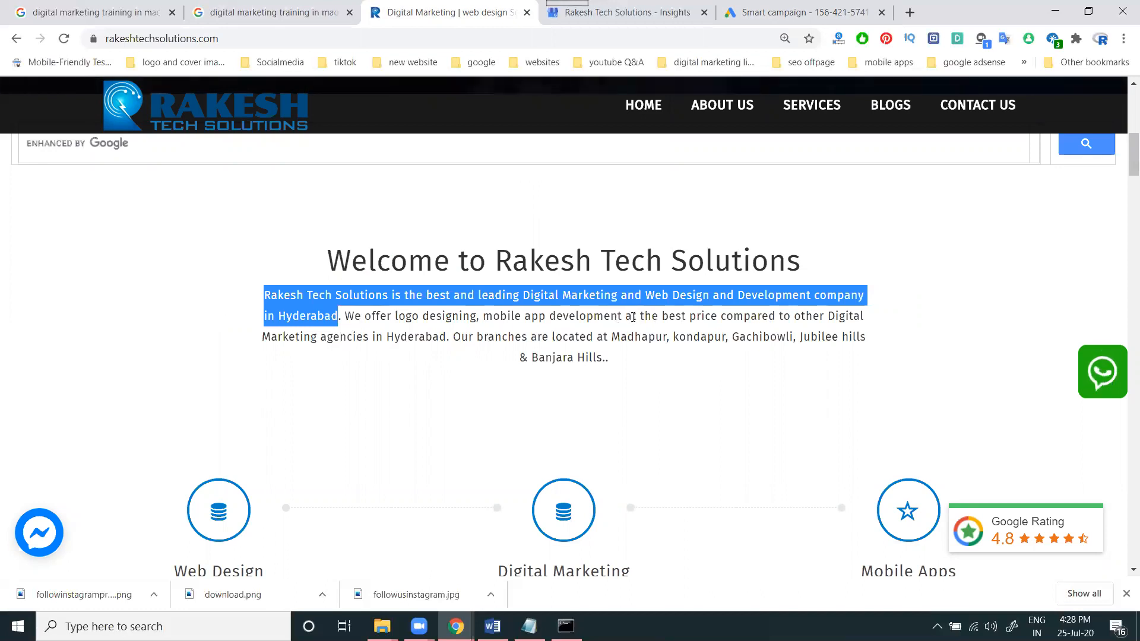
drag(627, 317, 447, 338)
key(ctrl+c)
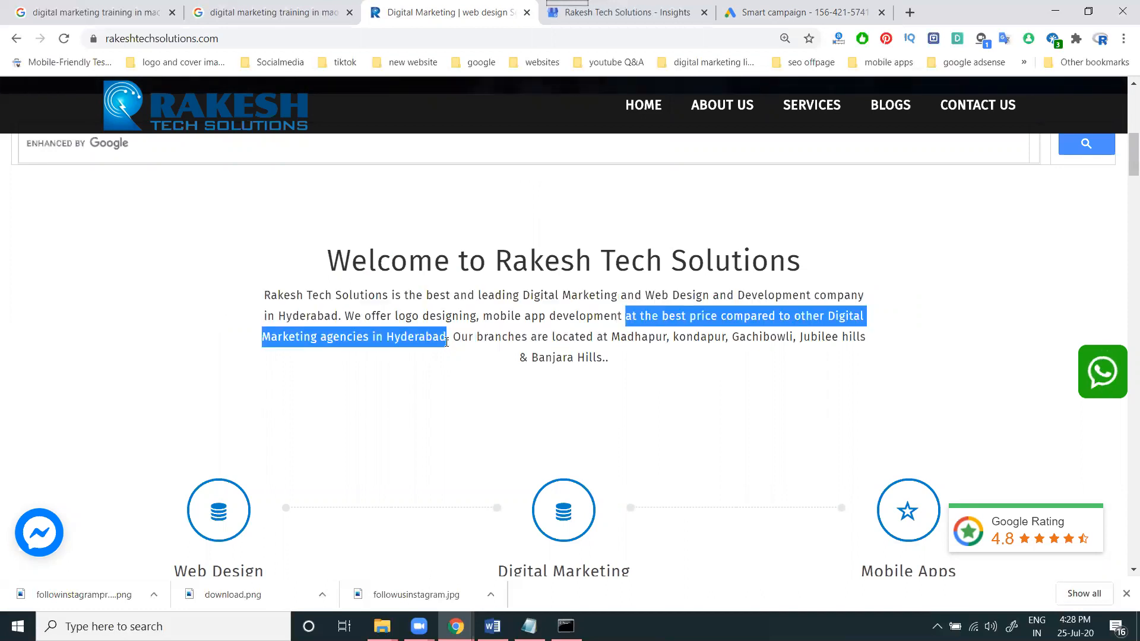
click(760, 10)
triple_click(315, 389)
key(ctrl+v)
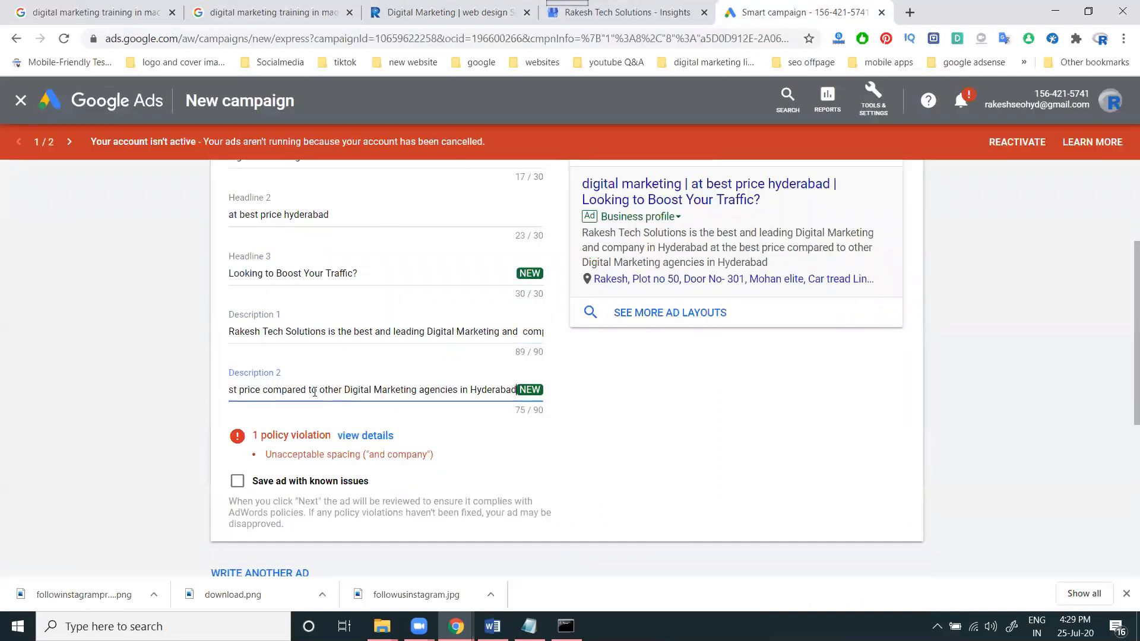
click(144, 354)
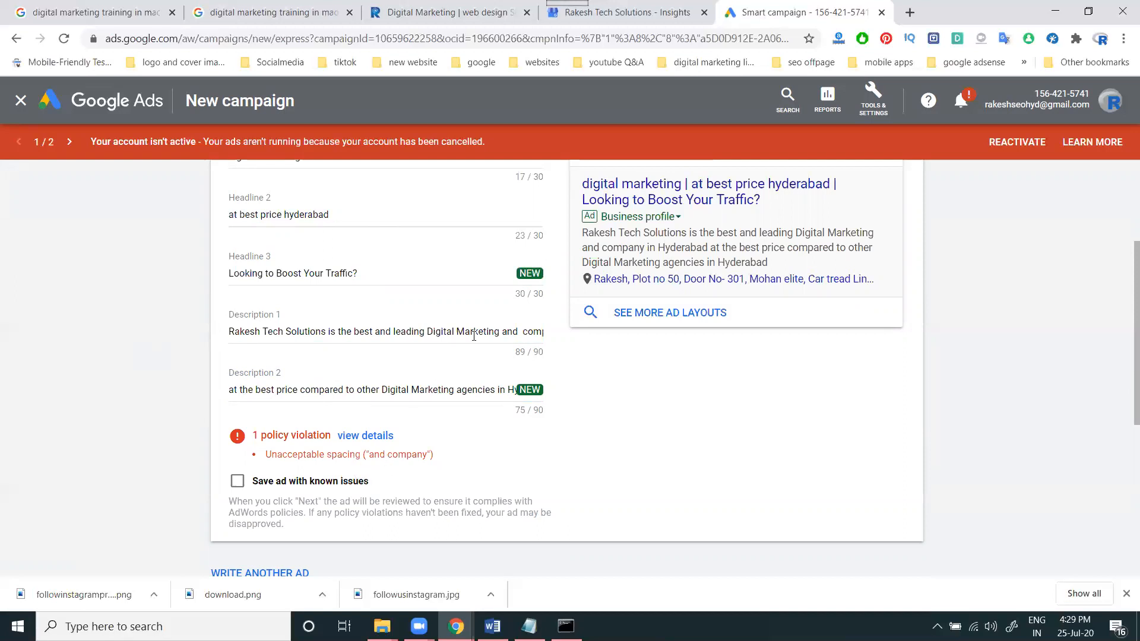
- Remove the extra space between "and" and "company" in Description 1
click(523, 331)
key(BackSpace)
click(92, 348)
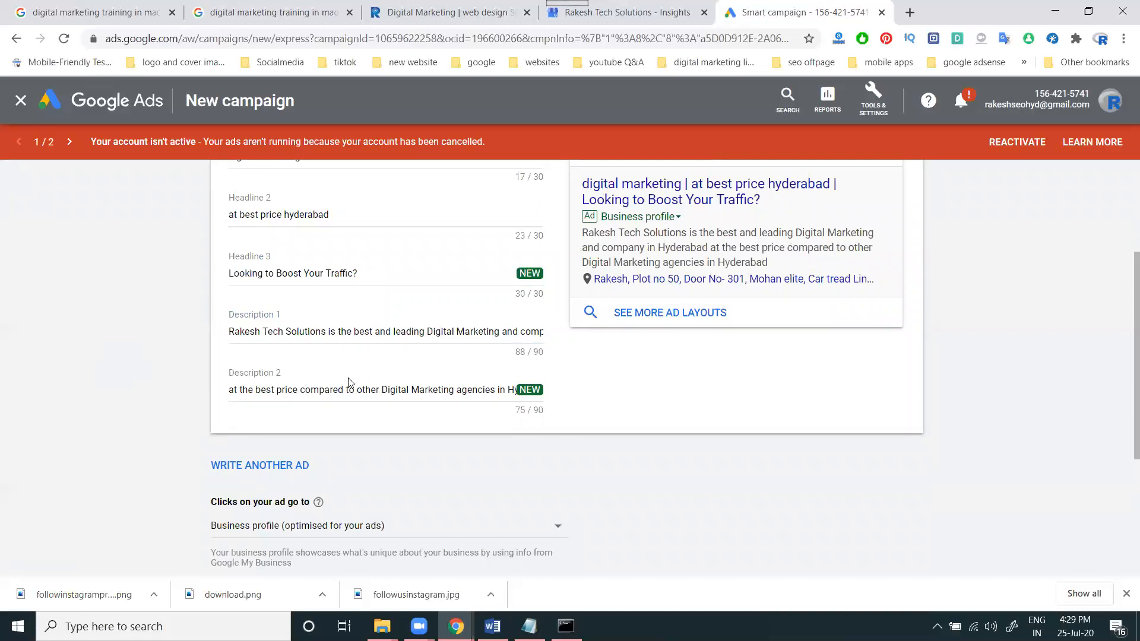
- Review the ad and its previews for Google Search, Google Maps and Google Partner Sites, and switch to the local results for digital marketing training in madhapur
scroll(350, 384, up, 3)
scroll(441, 379, down, 3)
scroll(522, 390, up, 3)
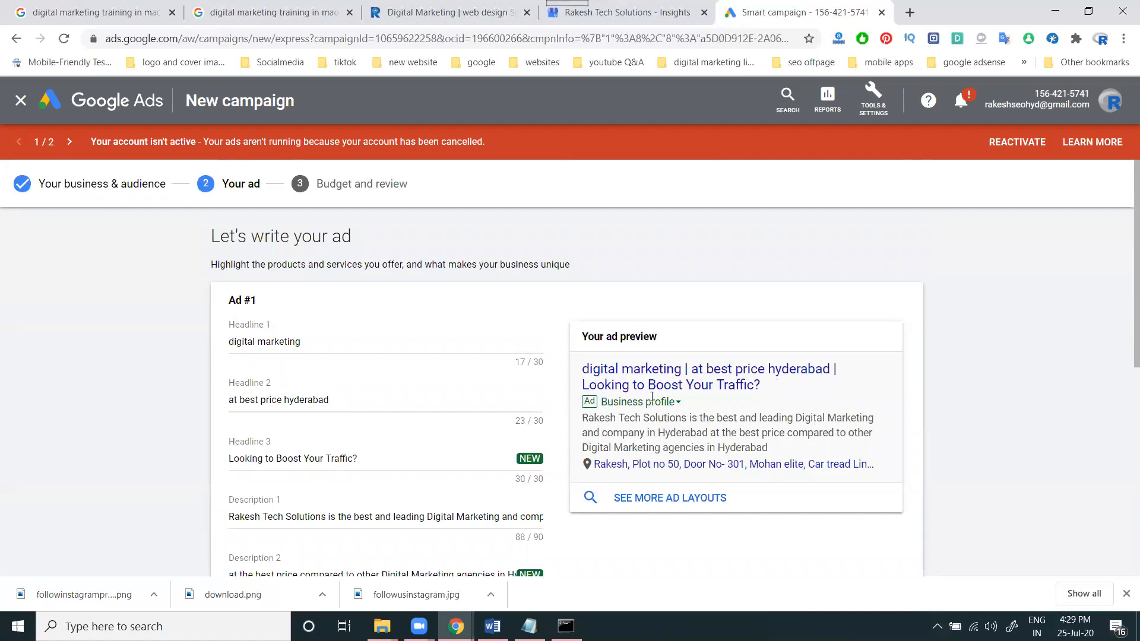
scroll(214, 436, down, 2)
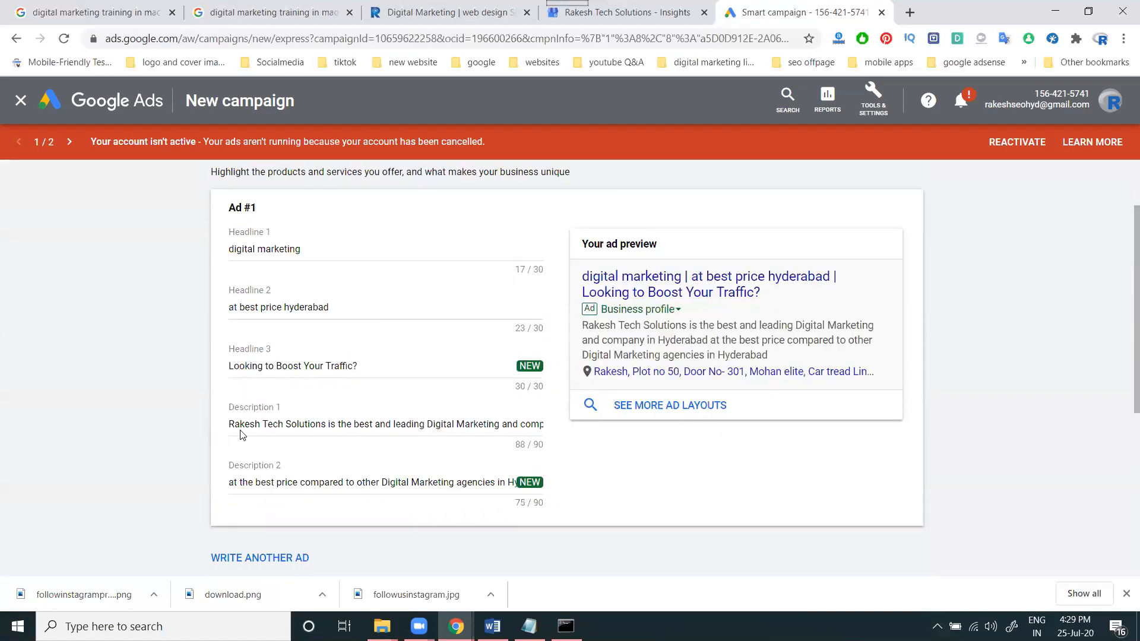
click(666, 415)
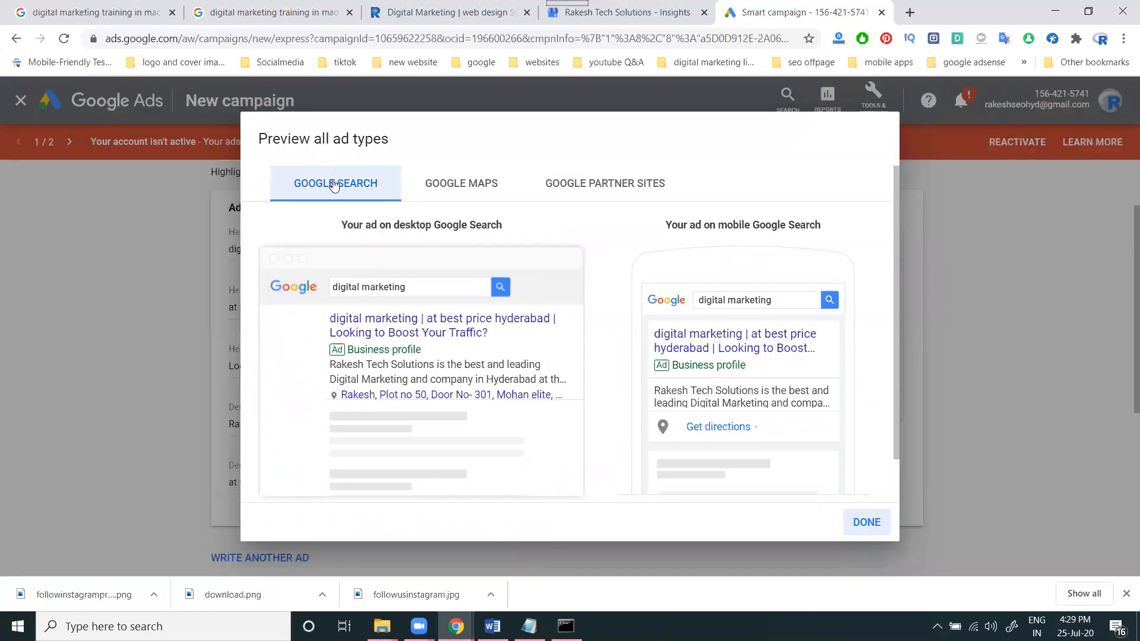
click(430, 184)
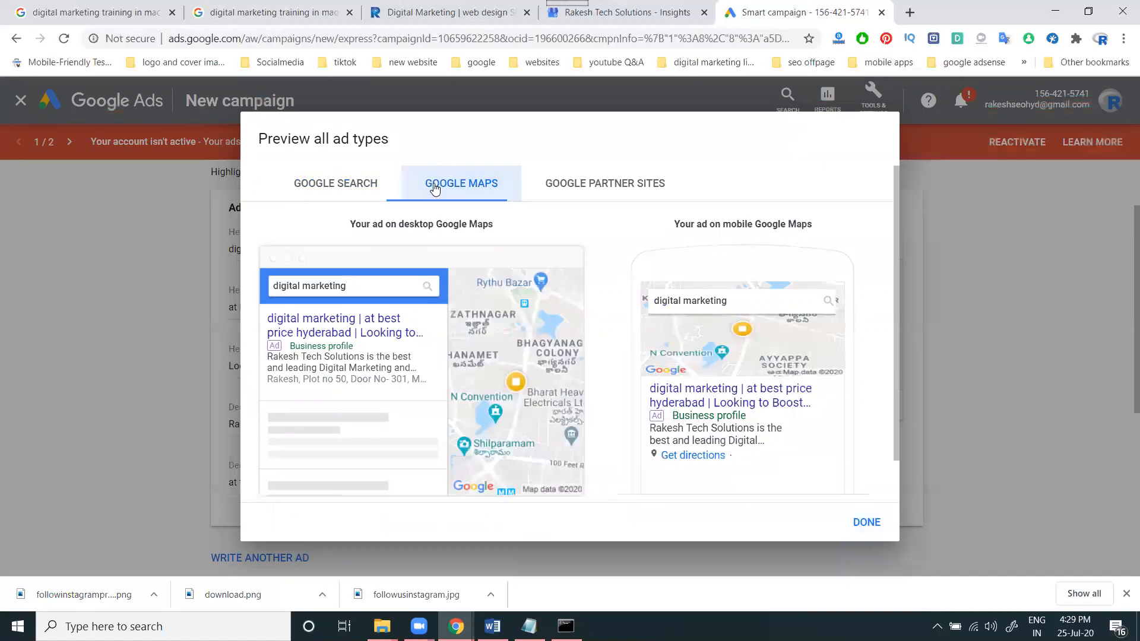
click(602, 178)
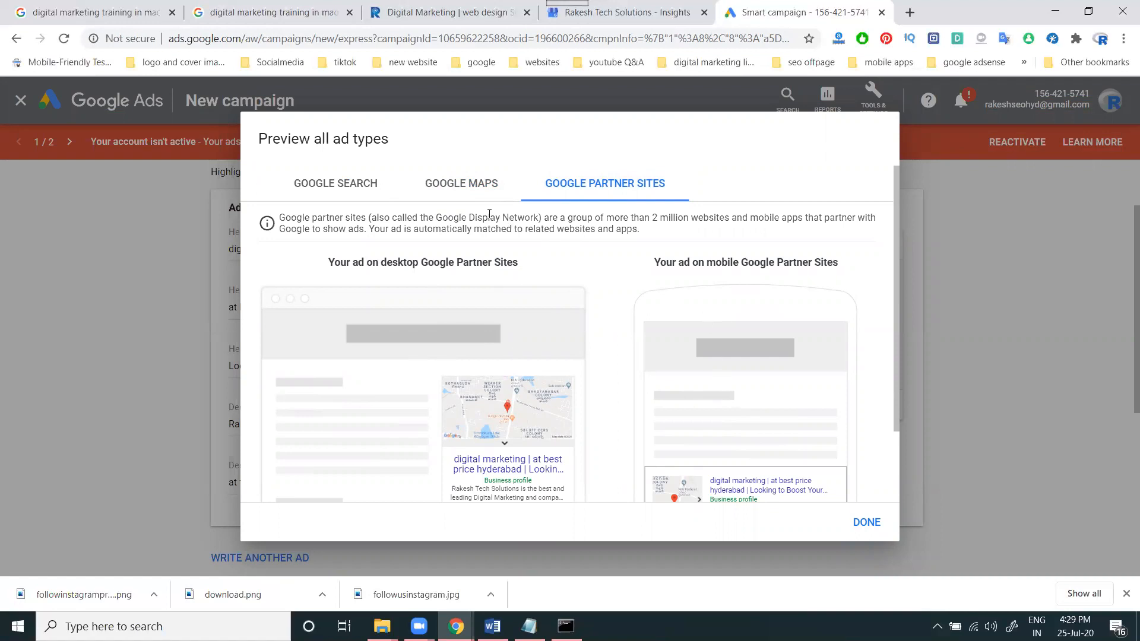
click(356, 185)
click(489, 194)
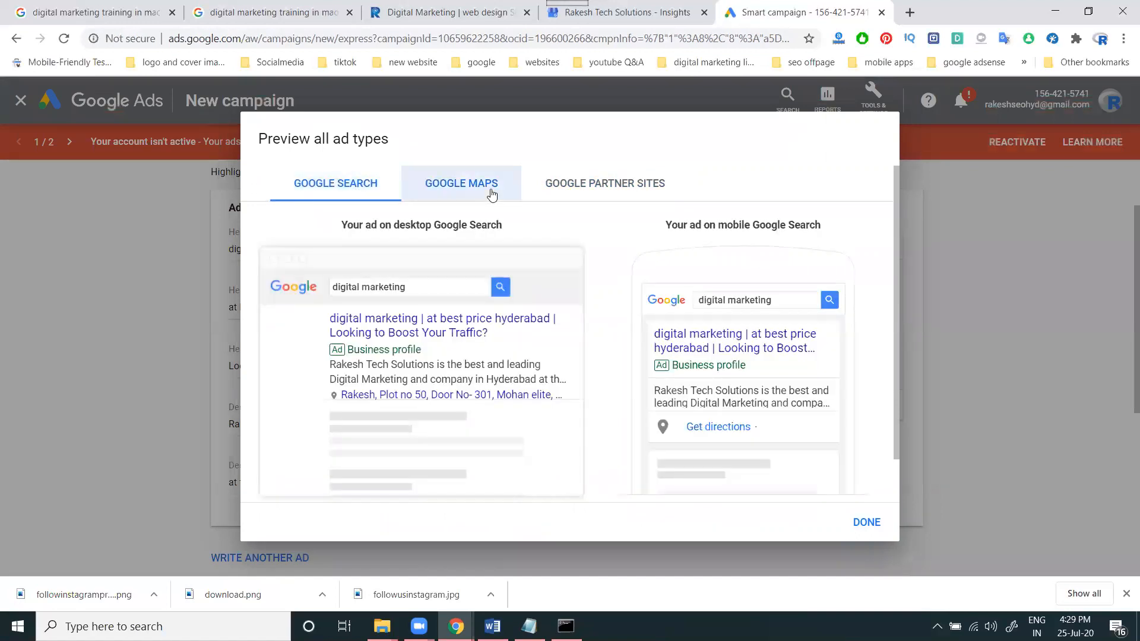
click(571, 186)
click(205, 6)
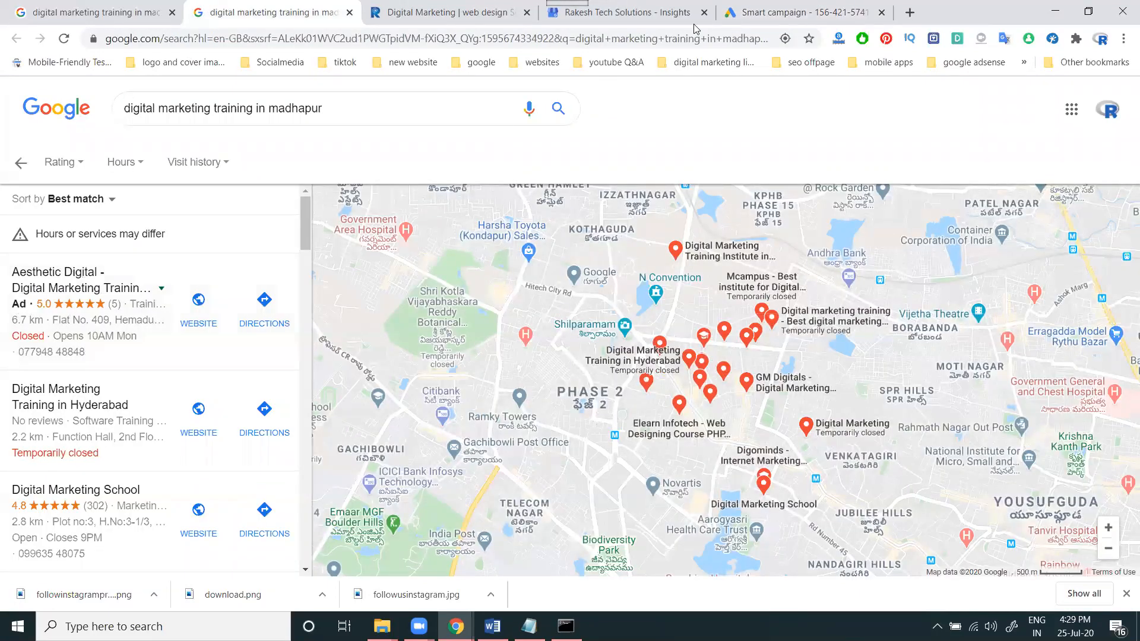
- Return to the Smart campaign and compare the ad's desktop and mobile previews for Google Search, Google Maps and Google Partner Sites
click(766, 12)
click(867, 525)
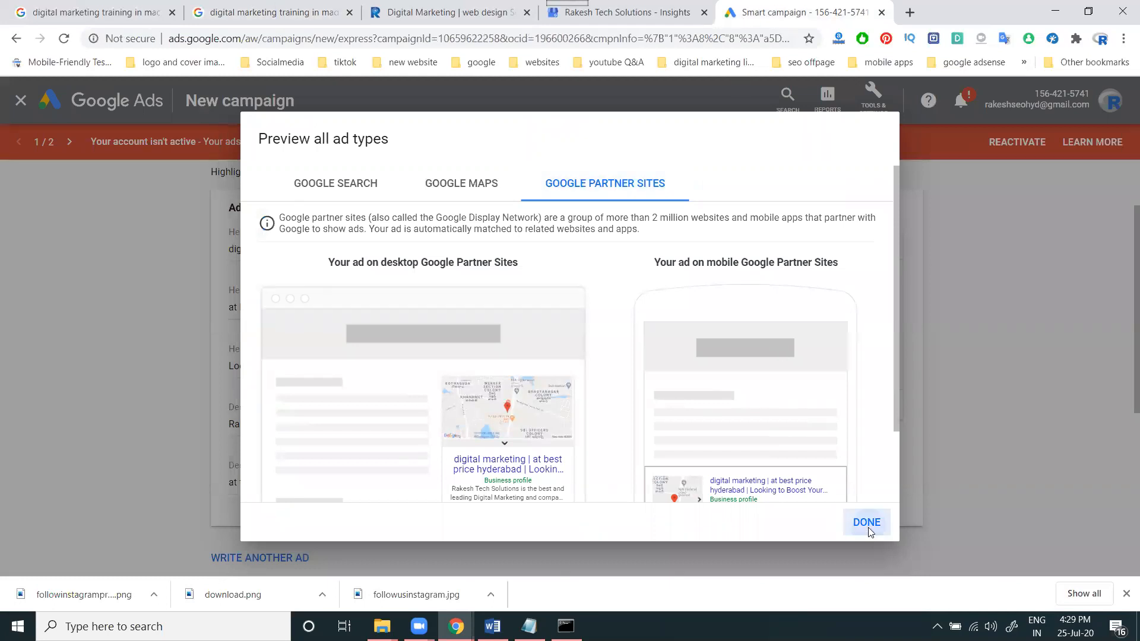
click(656, 403)
click(451, 184)
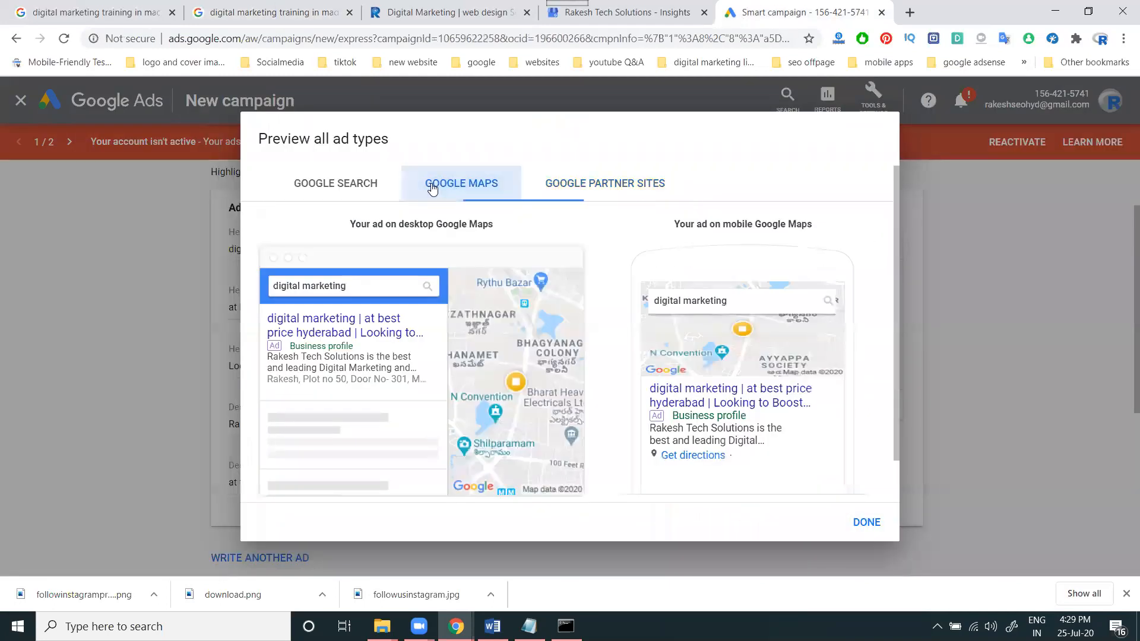
click(314, 179)
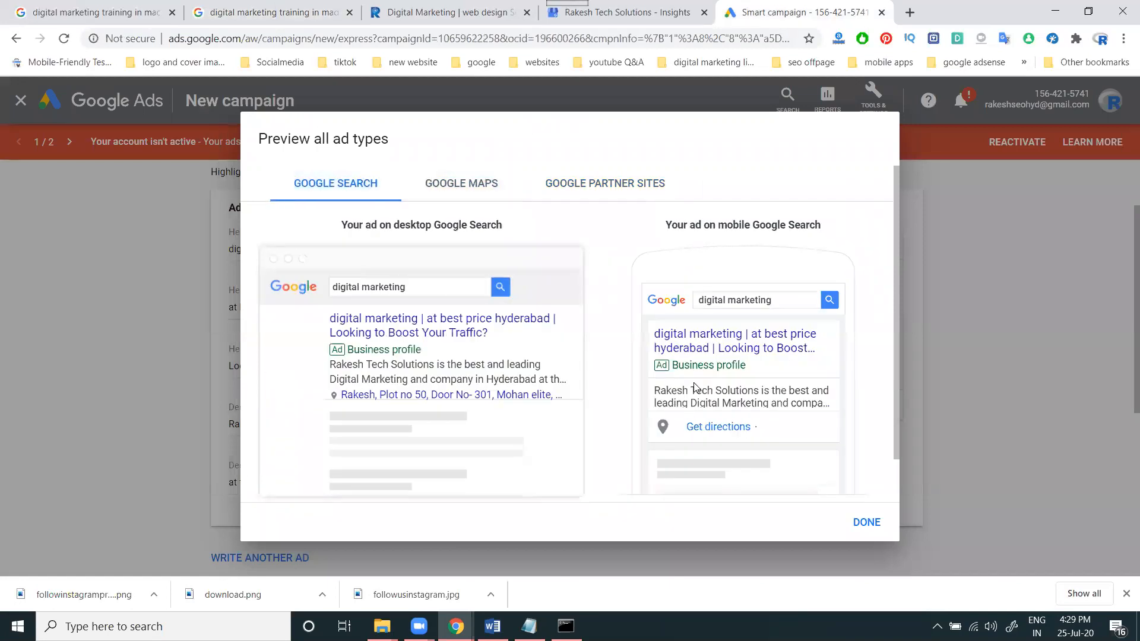
click(459, 189)
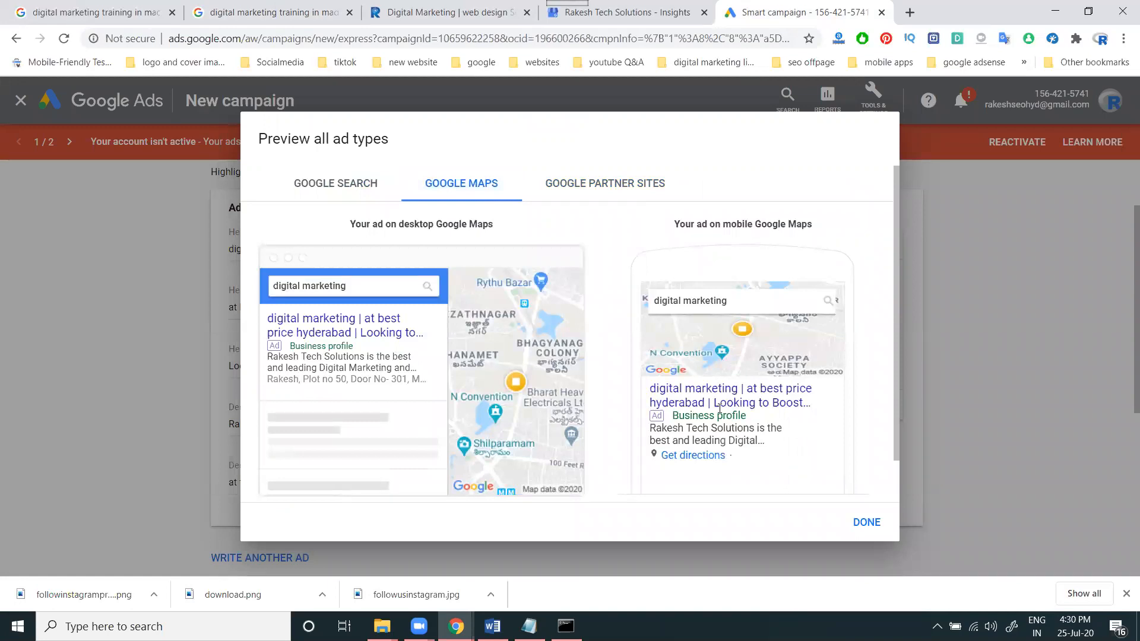
click(572, 187)
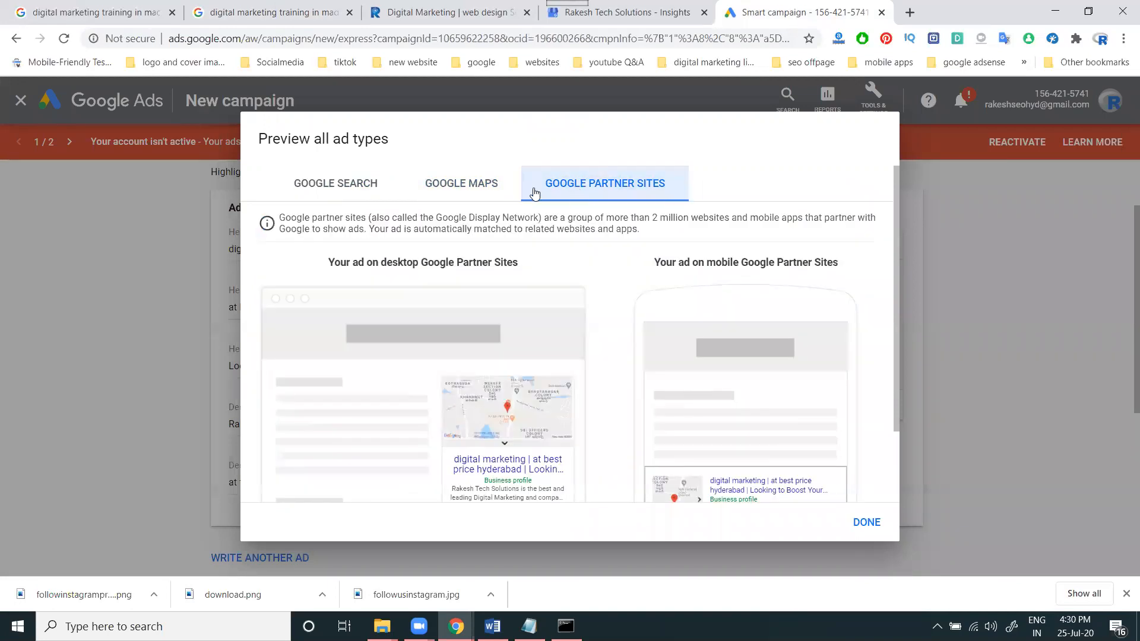
click(356, 188)
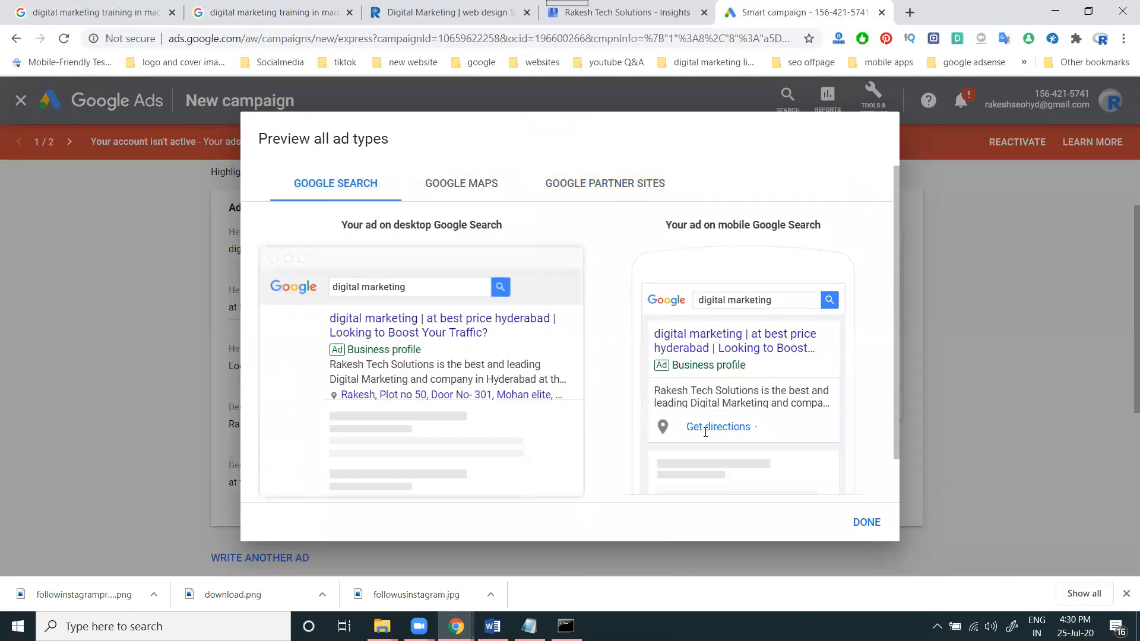
click(866, 523)
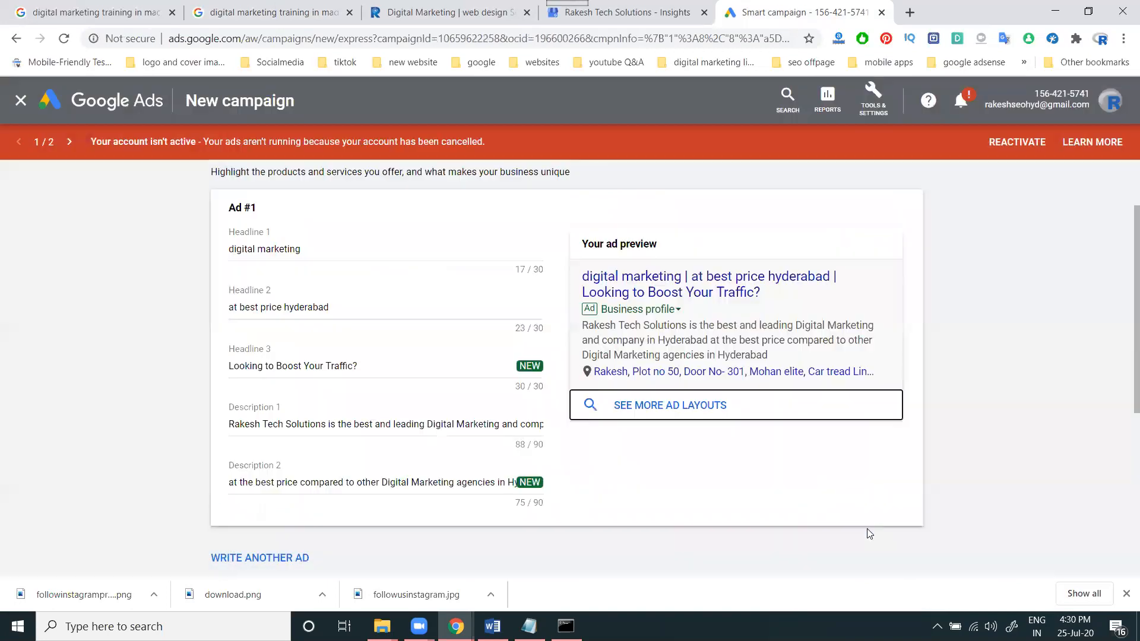
scroll(102, 407, down, 5)
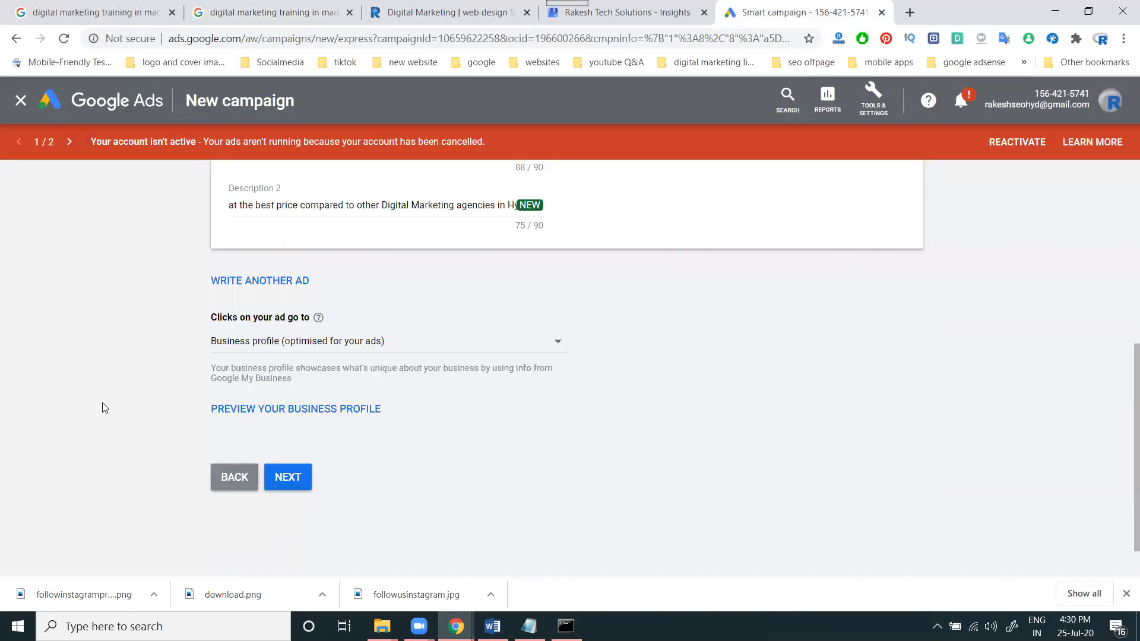
click(236, 343)
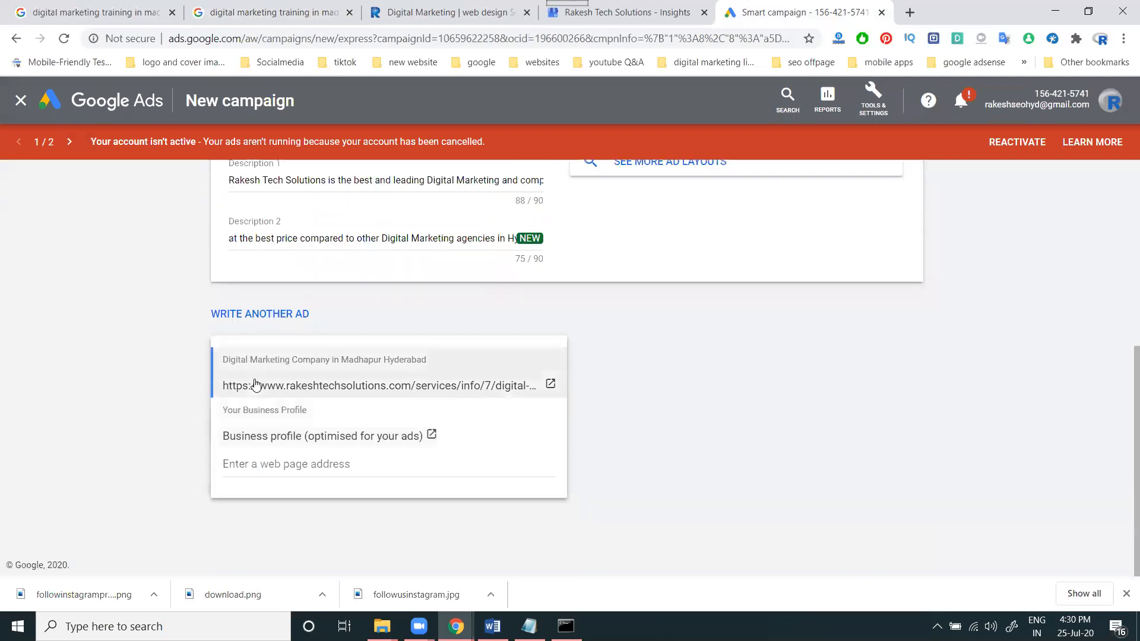
click(225, 385)
- Check how the ad with the website destination looks on Google Search, Google Maps and Google Partner Sites
scroll(532, 386, up, 5)
click(653, 441)
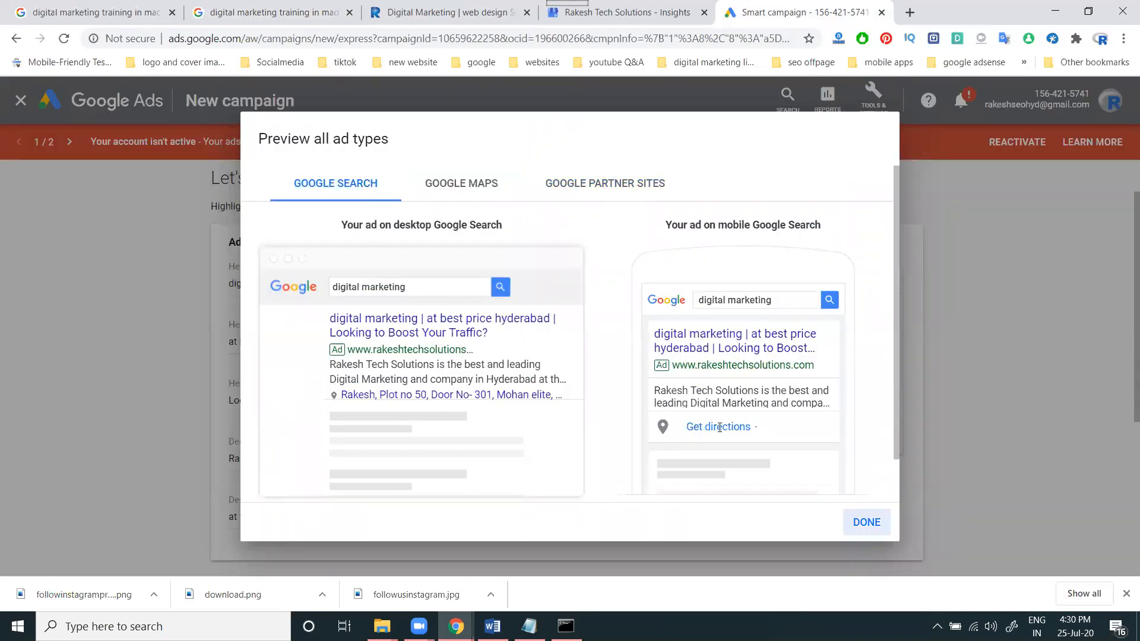
click(469, 184)
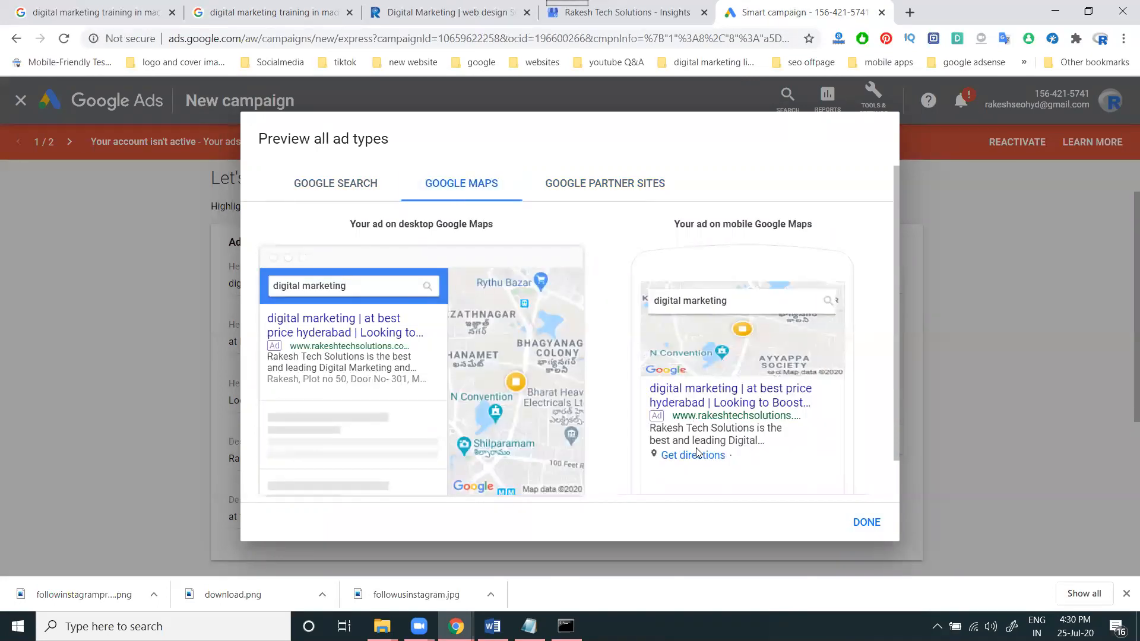
click(604, 186)
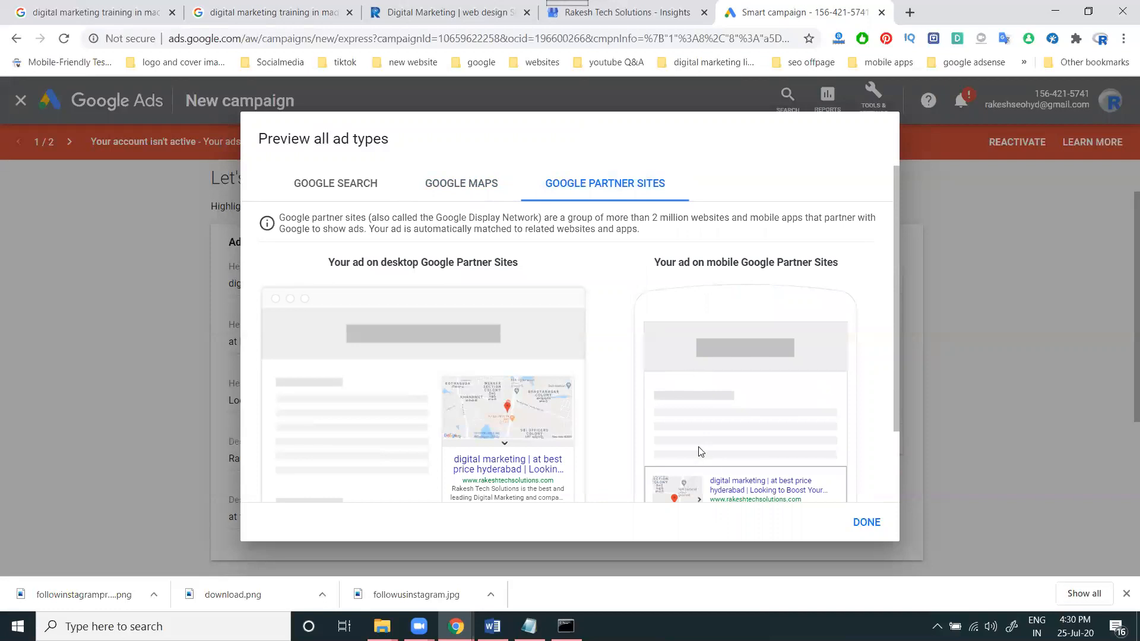
scroll(698, 452, down, 2)
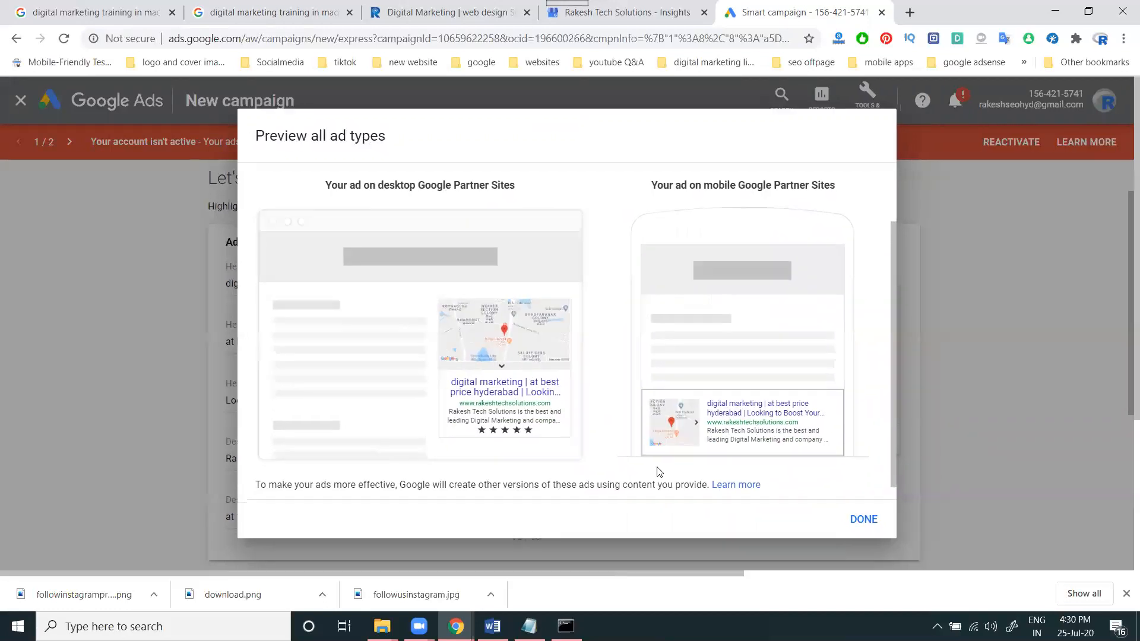
click(870, 522)
- Change the ad's click destination to "Business profile (optimised for your ads)"
scroll(390, 463, down, 3)
scroll(390, 463, down, 2)
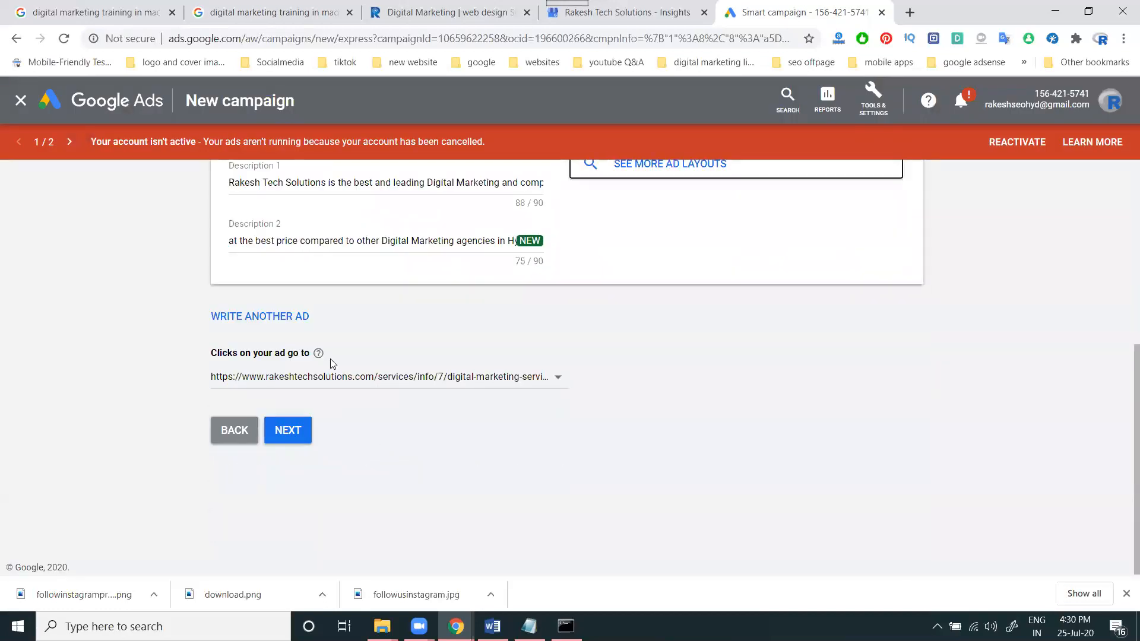
click(337, 377)
click(355, 466)
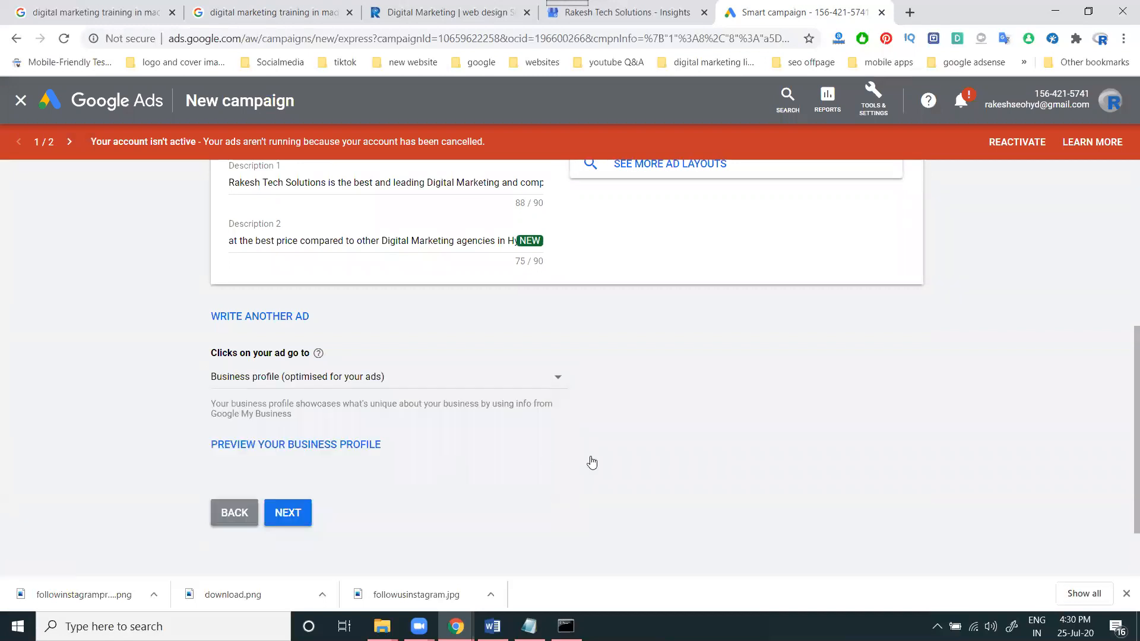
- Check how the ad with the business profile destination looks on Google Partner Sites, Google Maps and Google Search
scroll(590, 461, up, 6)
click(653, 444)
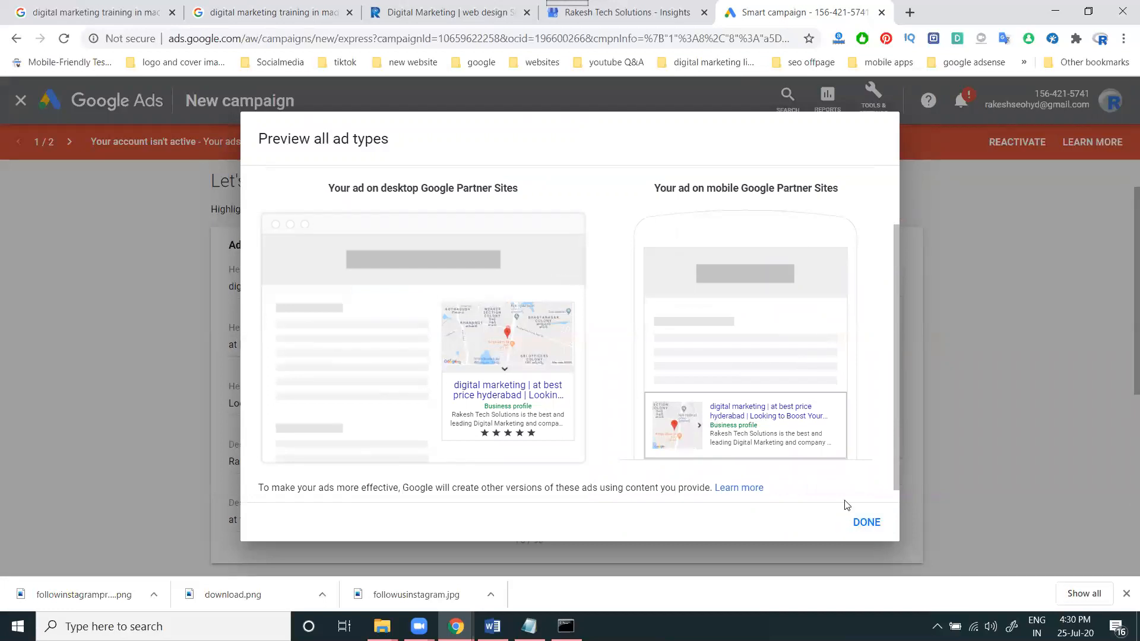
click(868, 524)
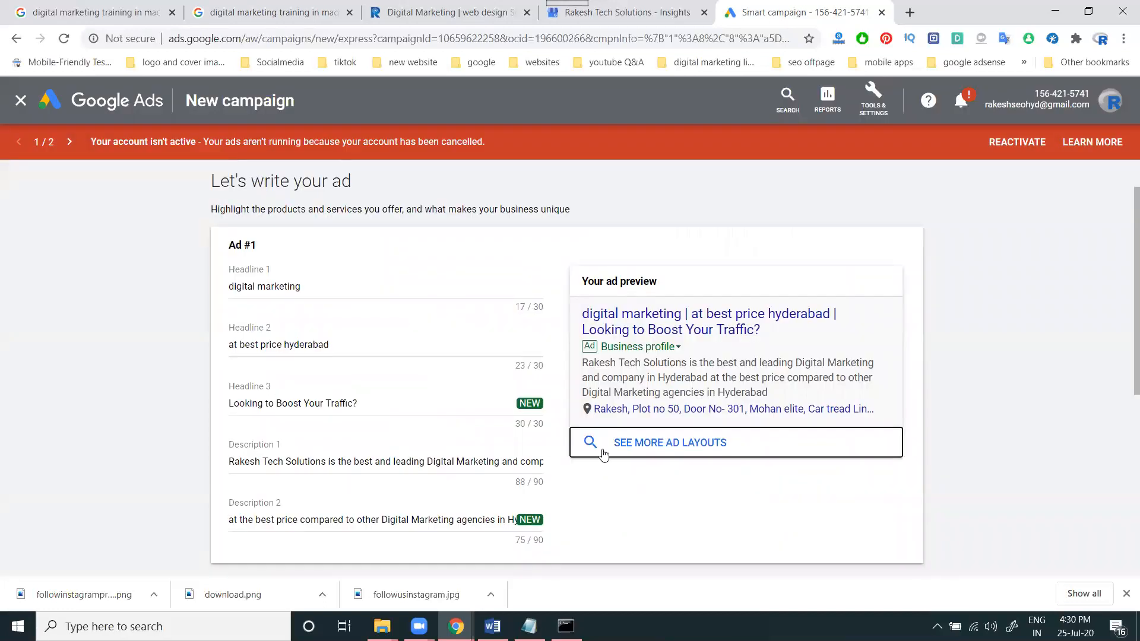
click(675, 443)
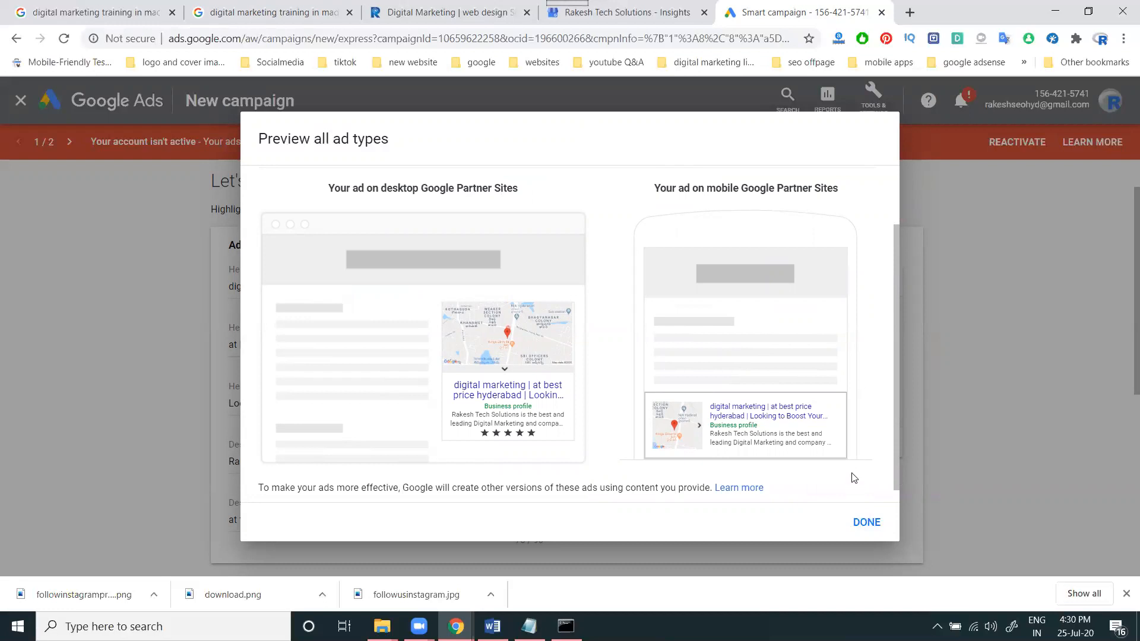
scroll(854, 477, up, 2)
click(464, 185)
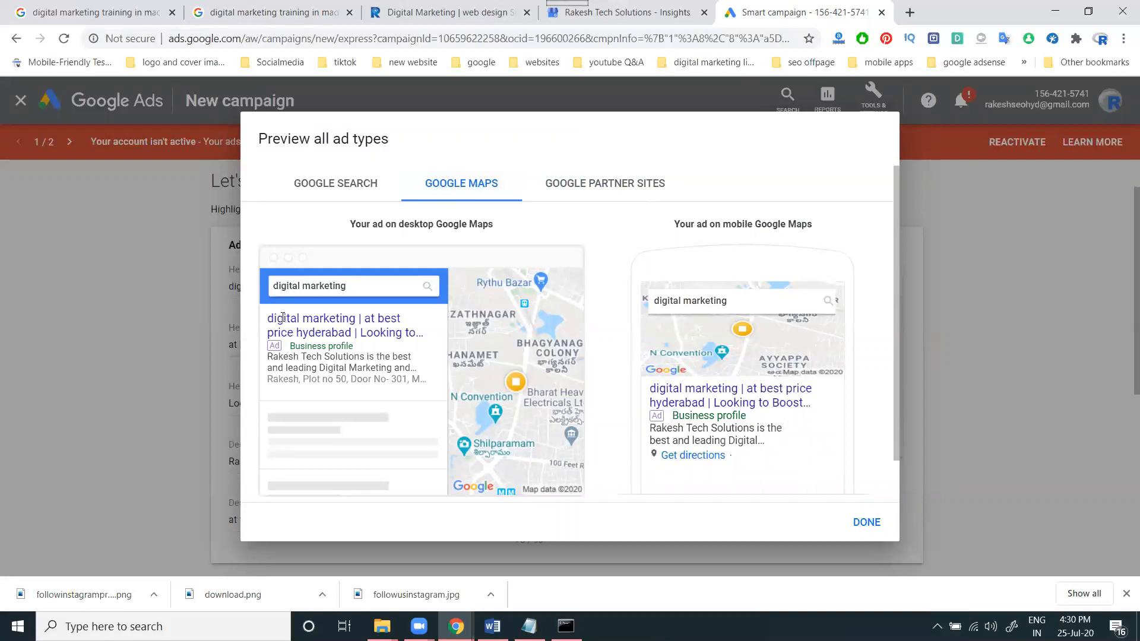
click(310, 187)
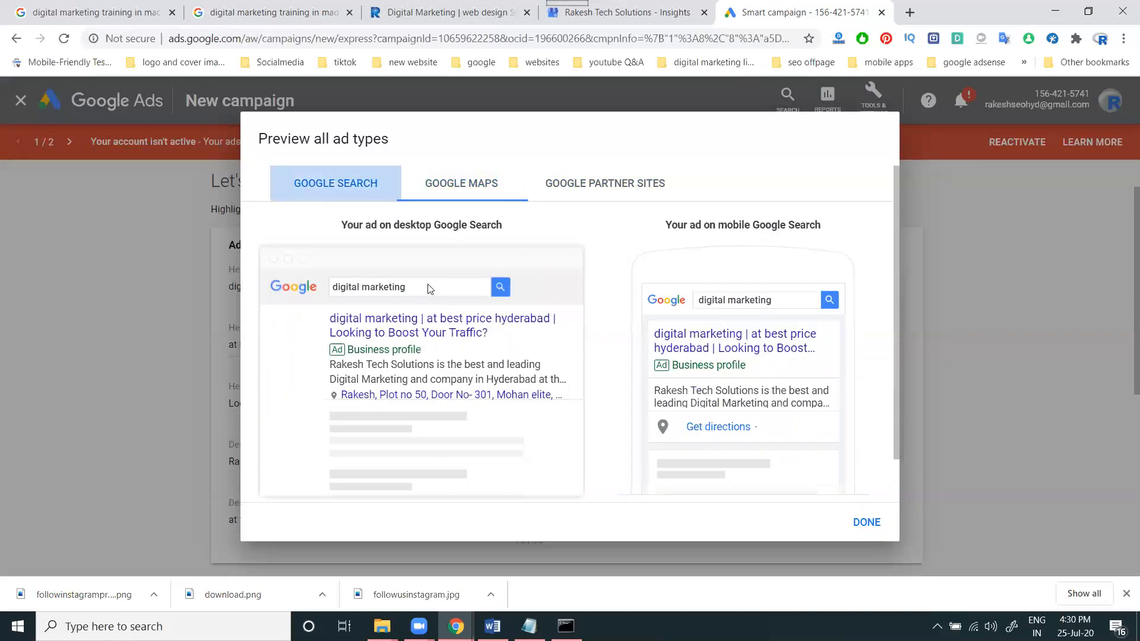
click(855, 521)
- Copy the YouTube channel address linked in the Rakesh Tech Solutions website footer and enter it as the ad's click destination
scroll(184, 423, down, 10)
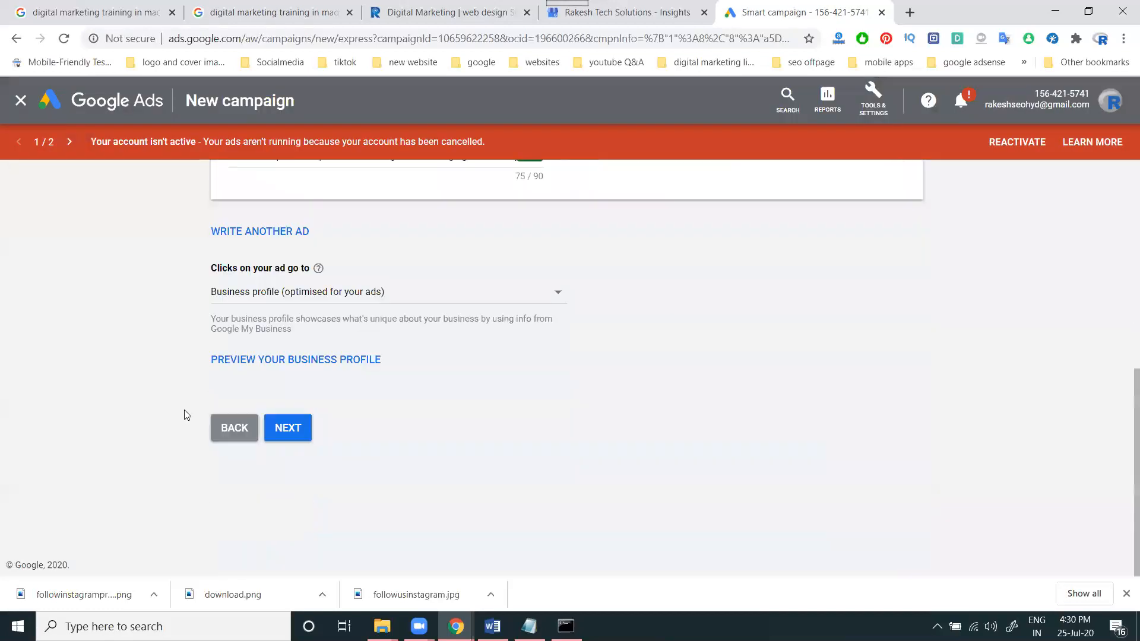
click(291, 295)
click(291, 415)
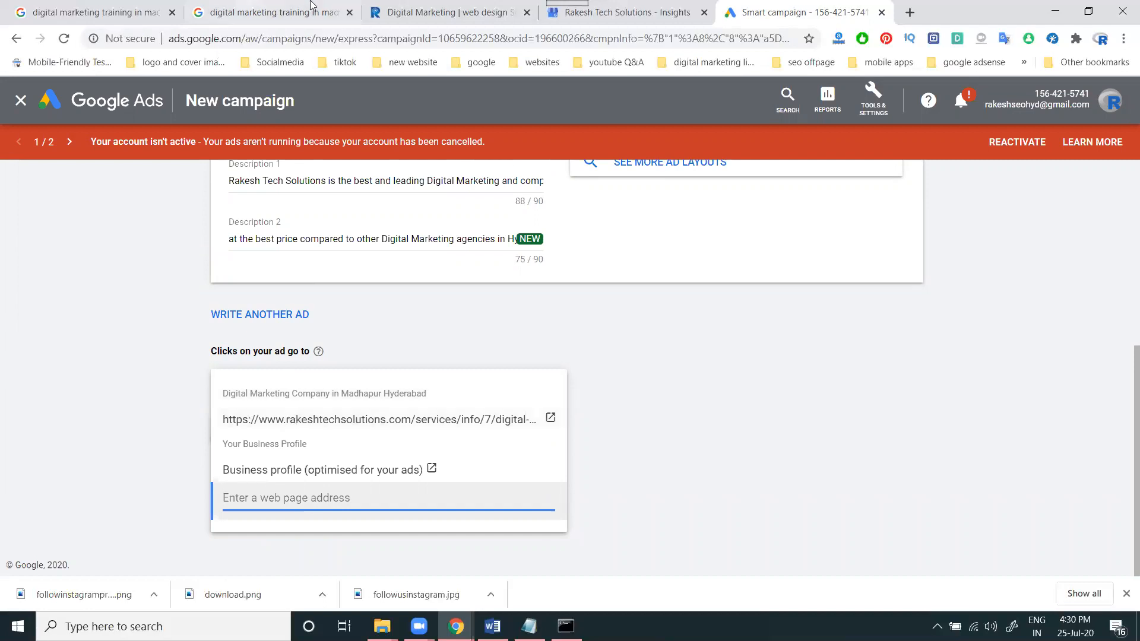
click(443, 12)
scroll(530, 325, down, 10)
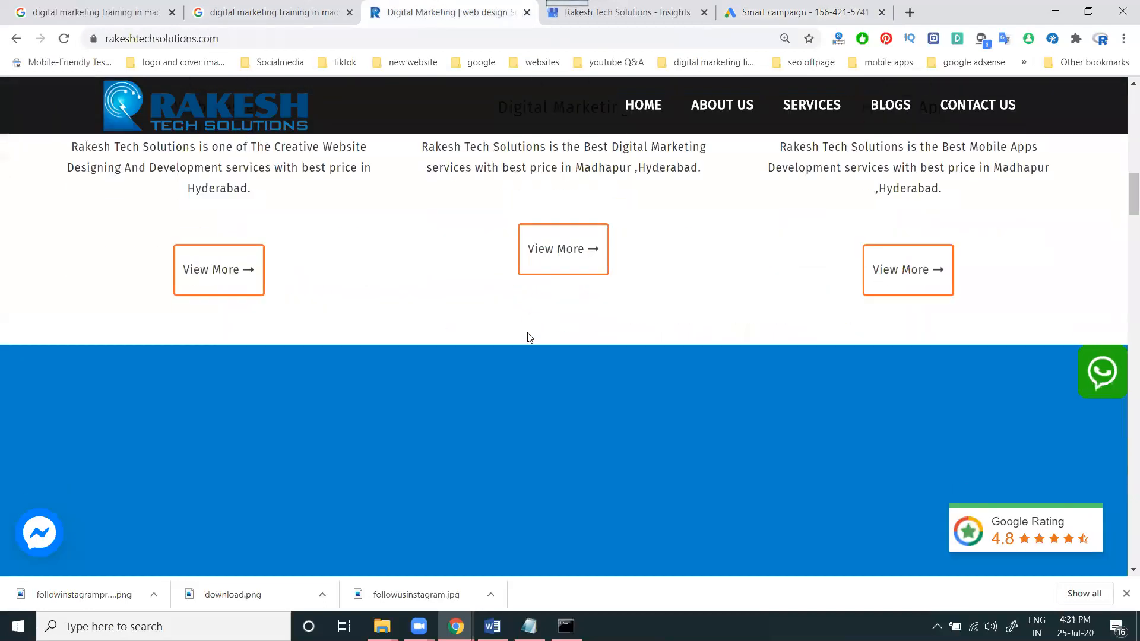
scroll(532, 393, down, 10)
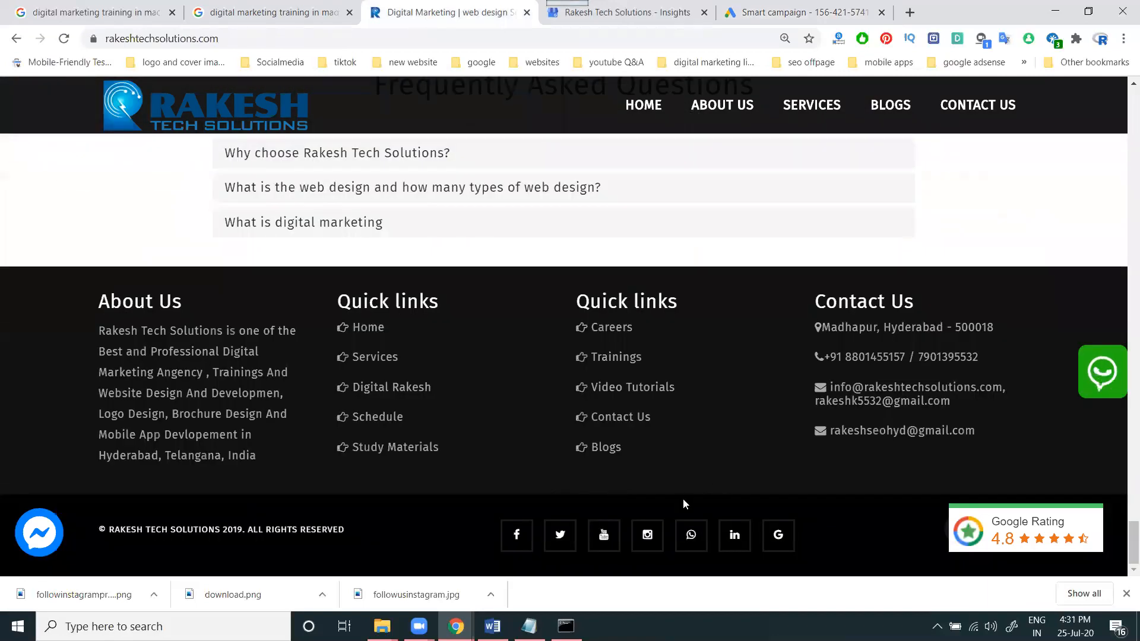
click(603, 535)
click(314, 41)
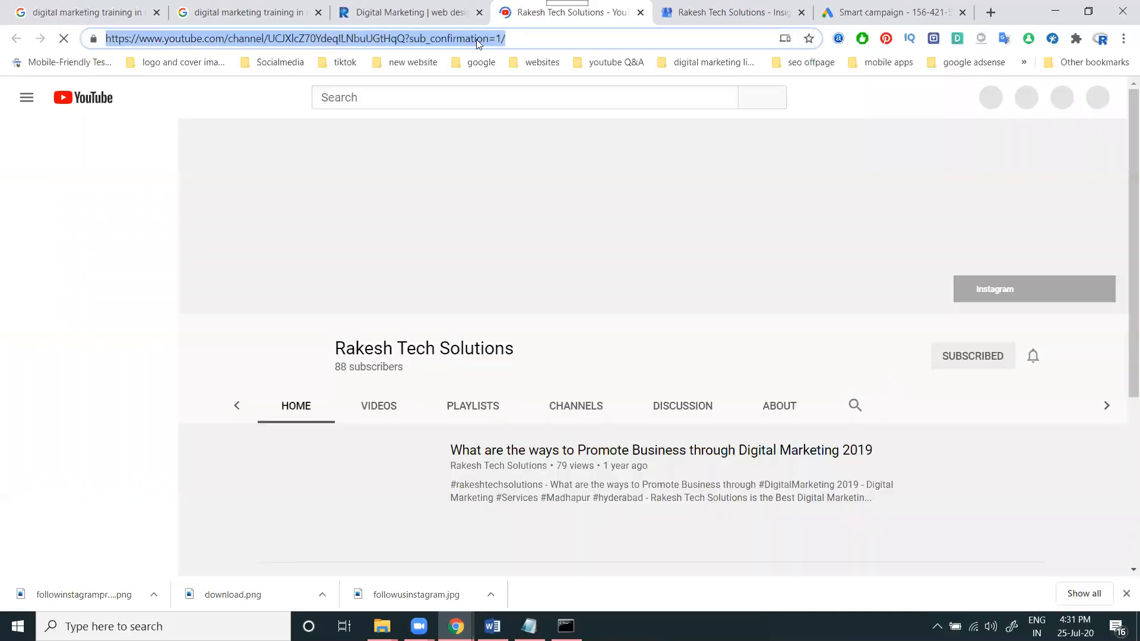
click(640, 11)
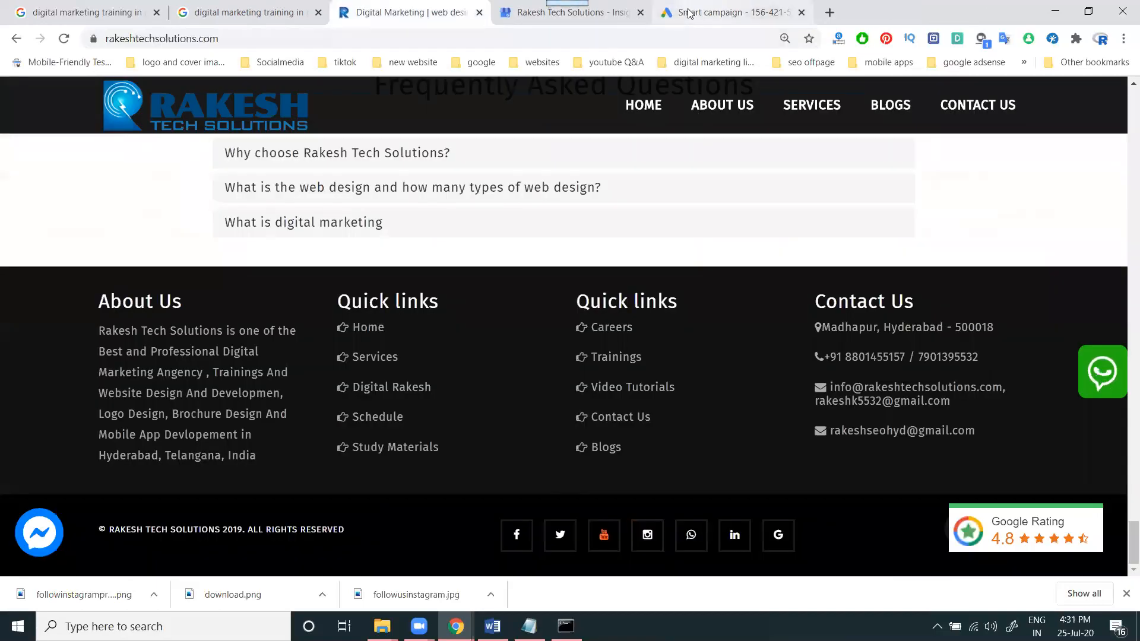
click(759, 17)
text(https://www.youtube.com/channel/UCJXlcZ7_YdeqILNbuUGtHqQ?sub_confirmation=1)
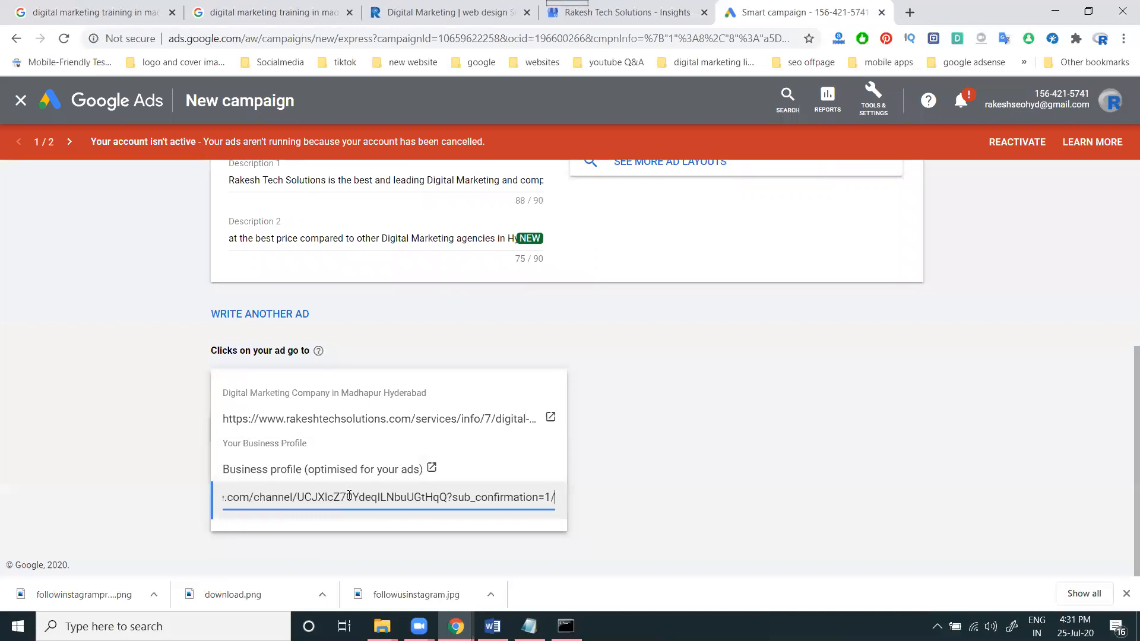
click(183, 442)
- Check how the ad with the YouTube destination looks on Google Search, Google Maps and Google Partner Sites
scroll(811, 397, up, 5)
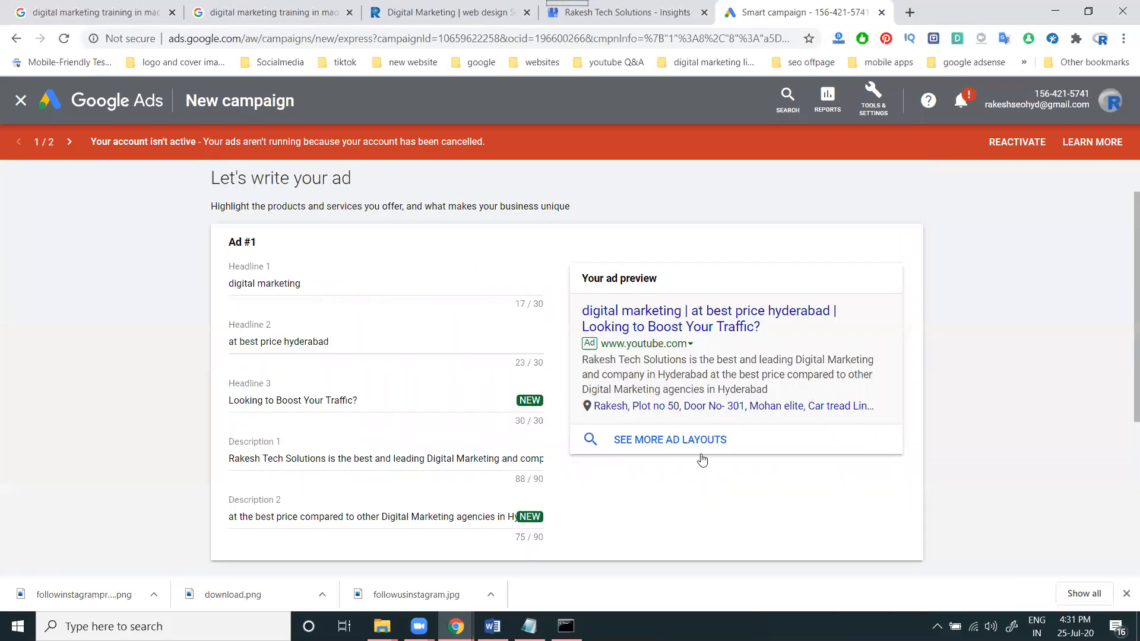
click(692, 442)
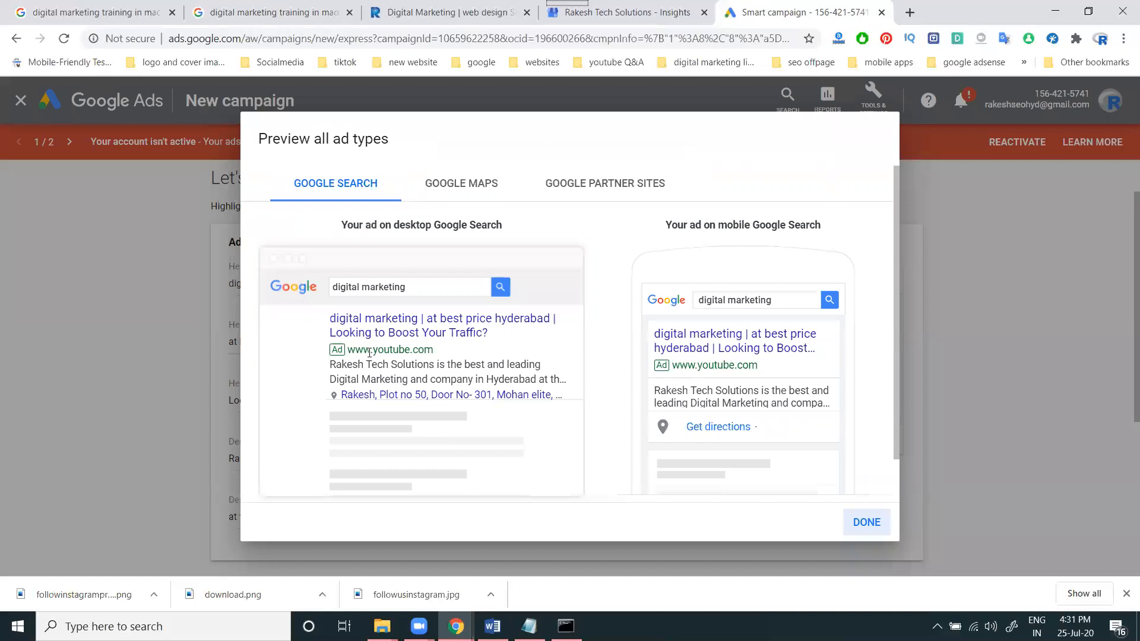
click(462, 183)
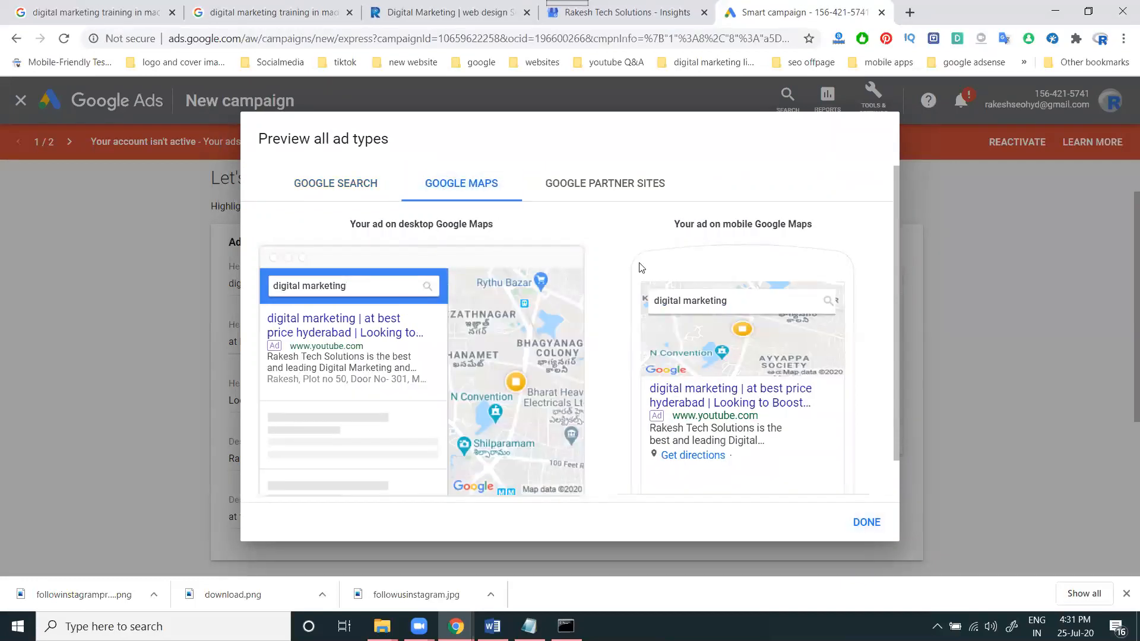
click(607, 188)
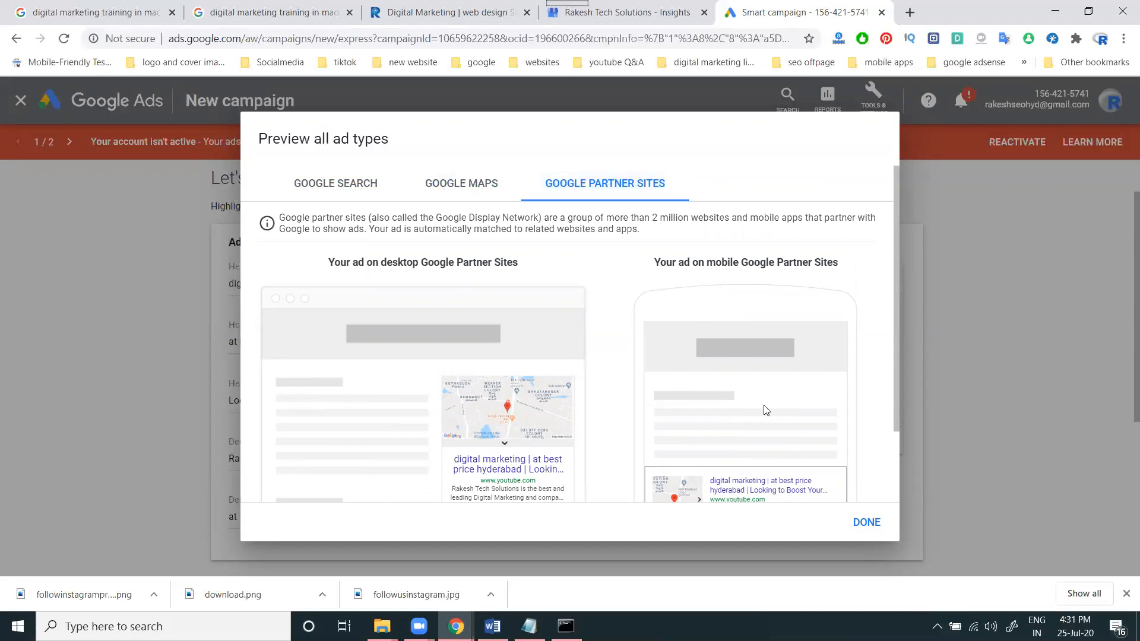
scroll(850, 459, down, 2)
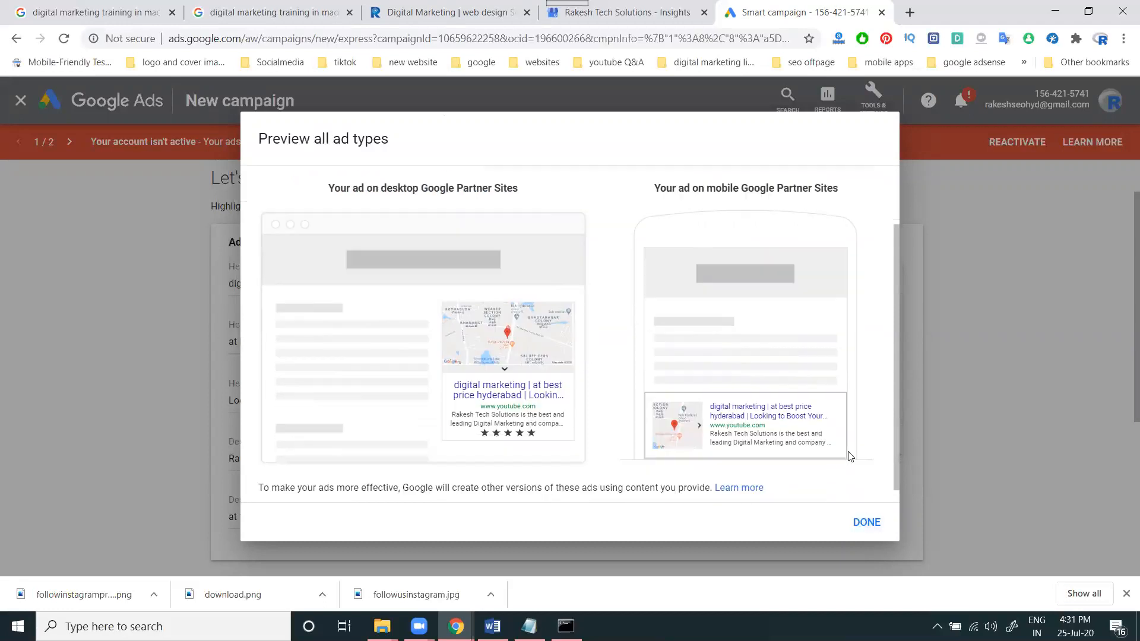
click(868, 523)
scroll(2, 382, down, 5)
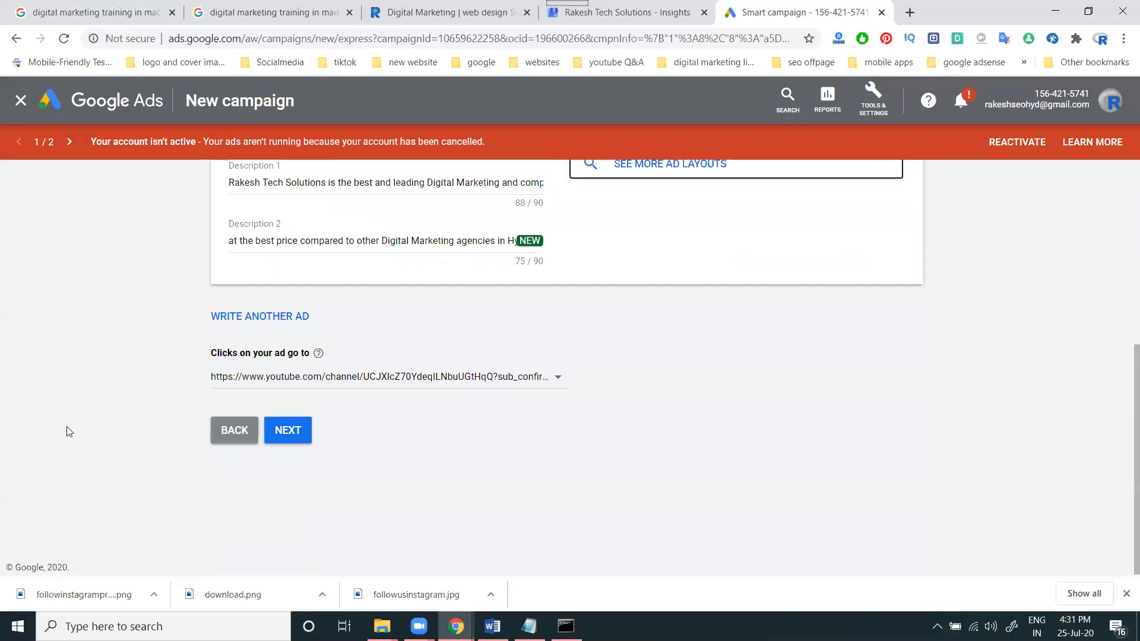
click(237, 384)
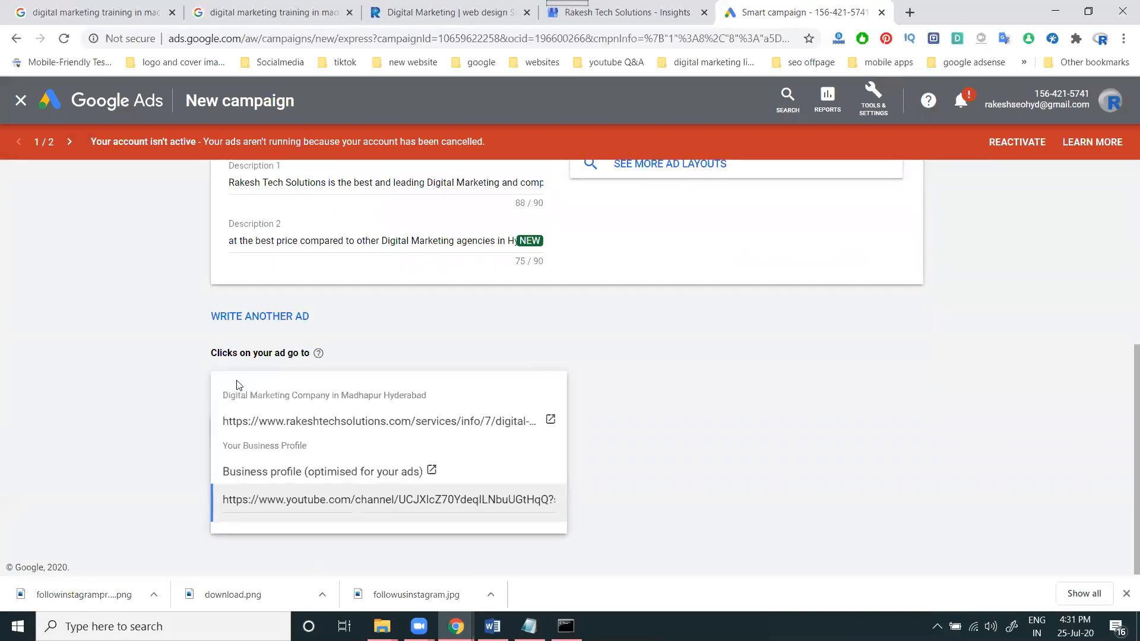
click(255, 423)
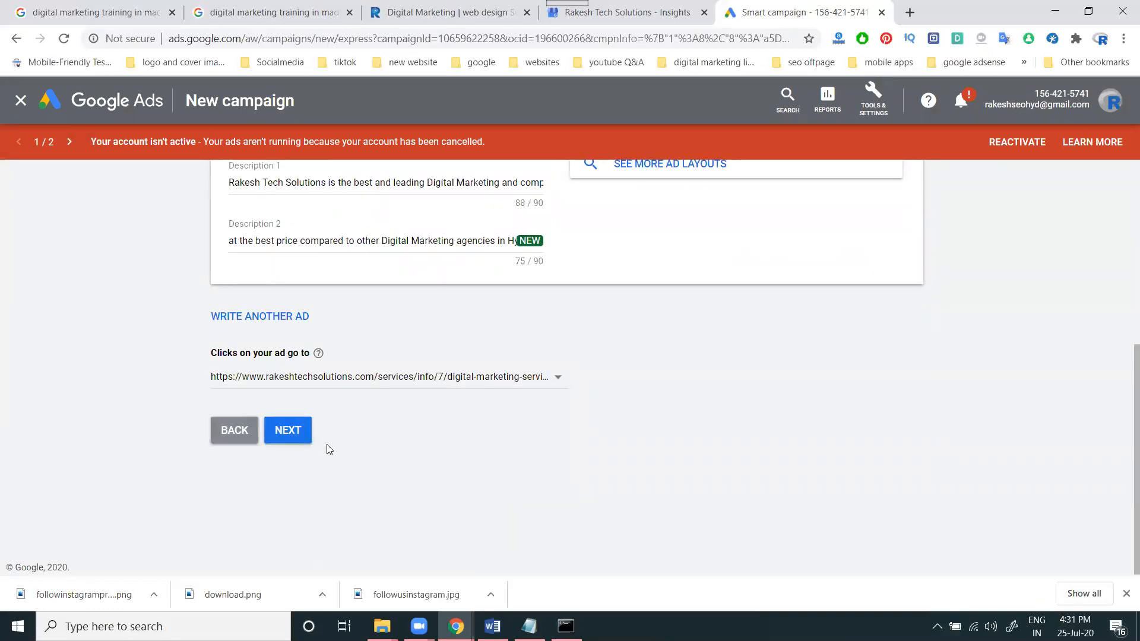
- Accept the ad text and click destination, and keep the business phone number with verified calls turned on
scroll(328, 445, up, 2)
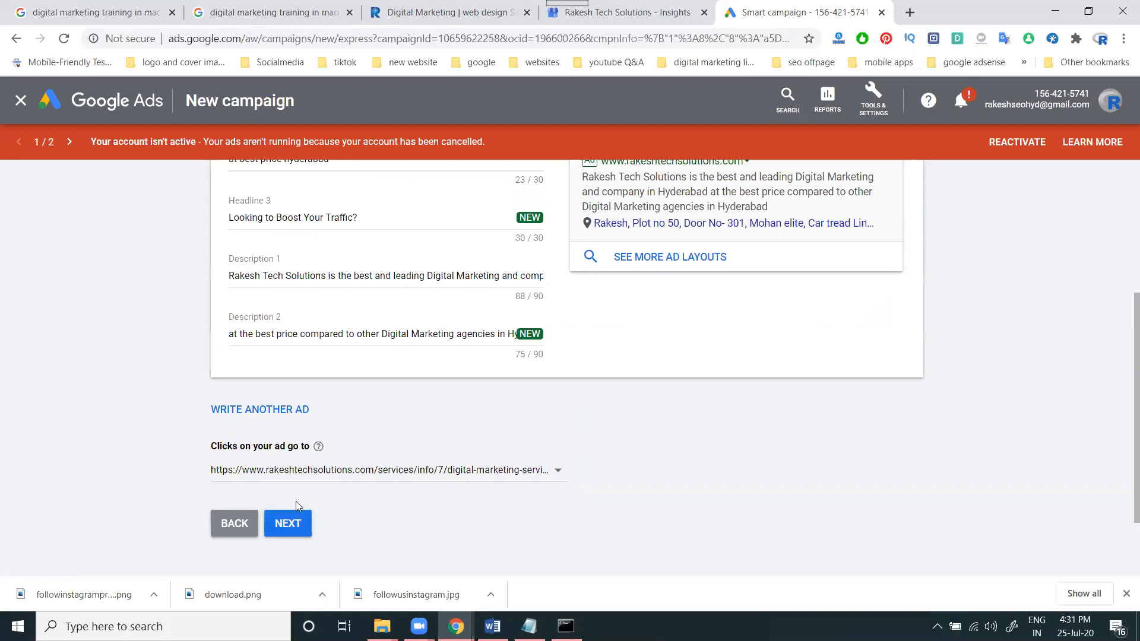
click(291, 532)
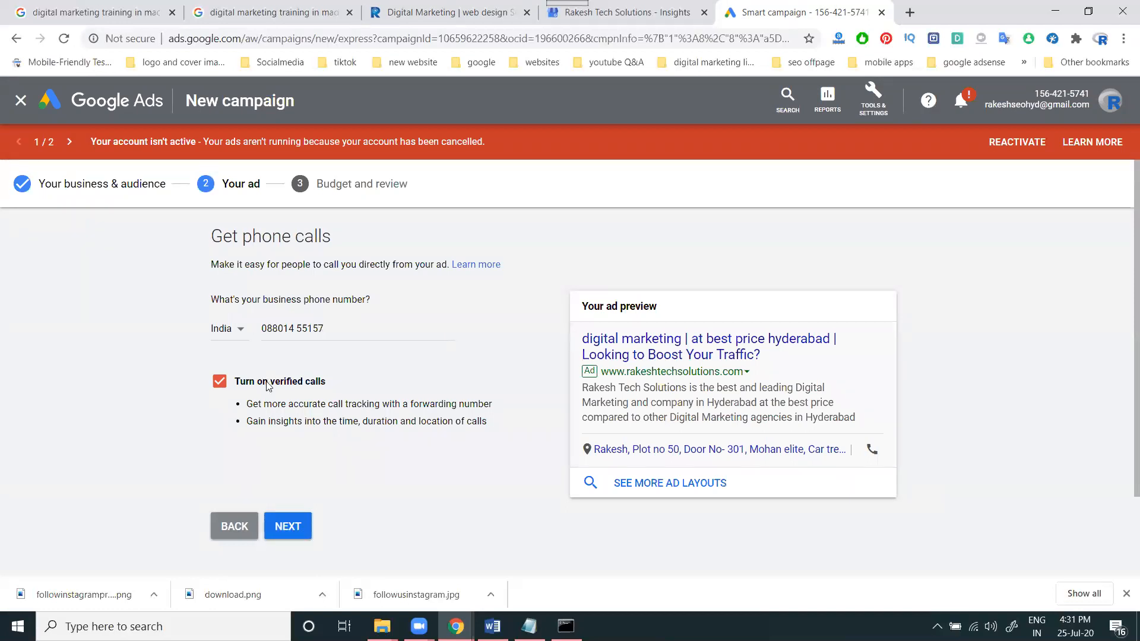
scroll(580, 374, down, 2)
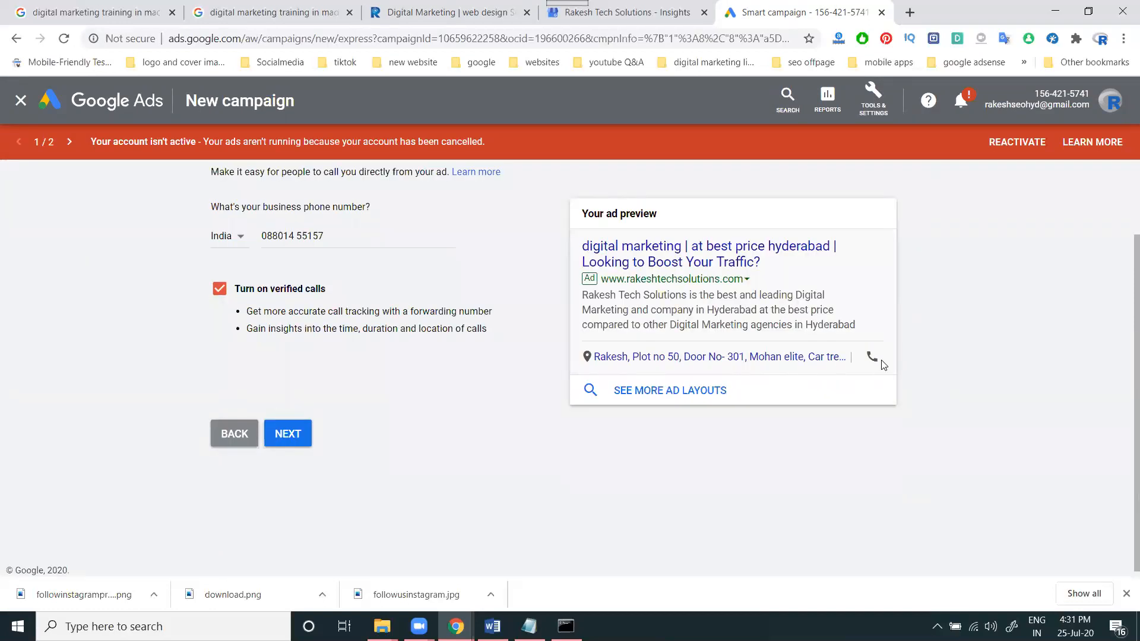
click(300, 433)
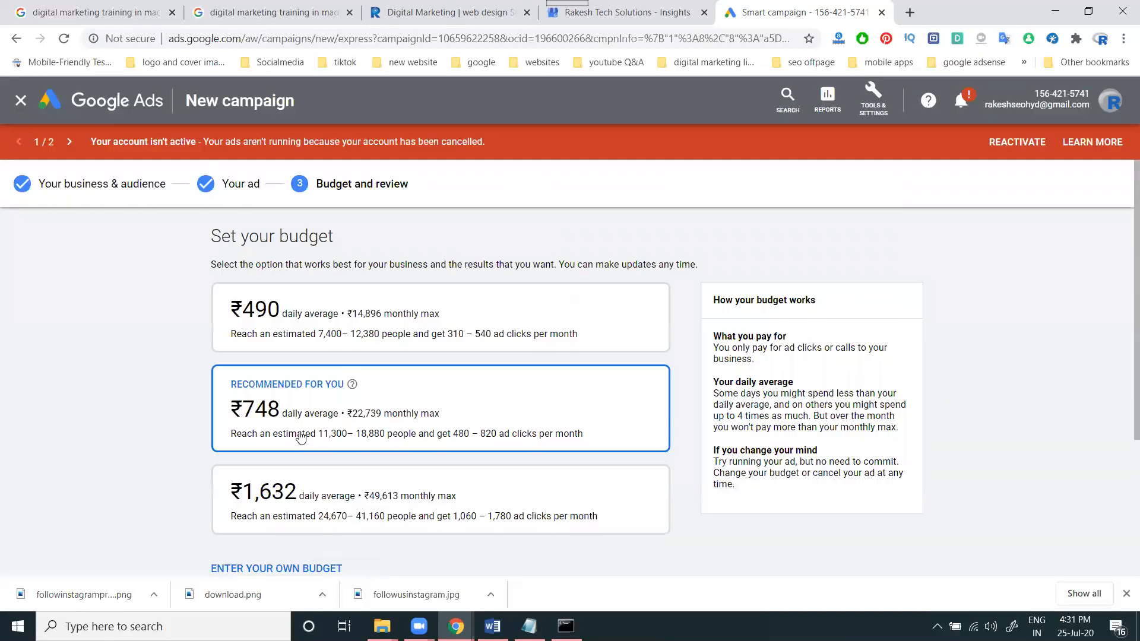
- Set a custom campaign budget of ₹504 daily average and proceed to the campaign settings review
scroll(110, 363, down, 2)
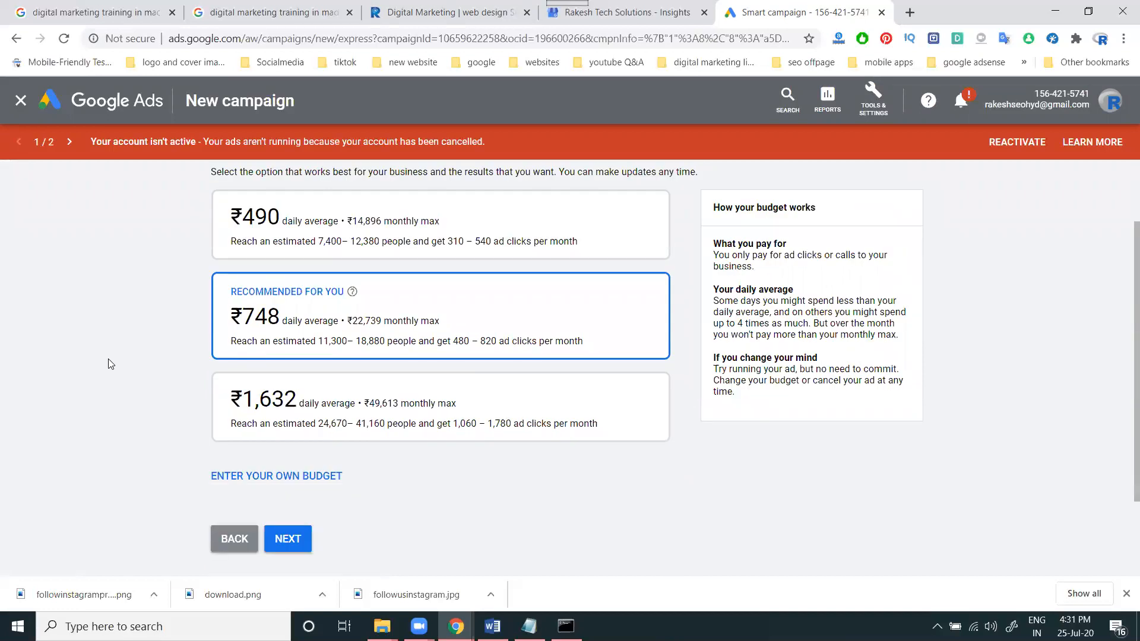
scroll(111, 363, up, 2)
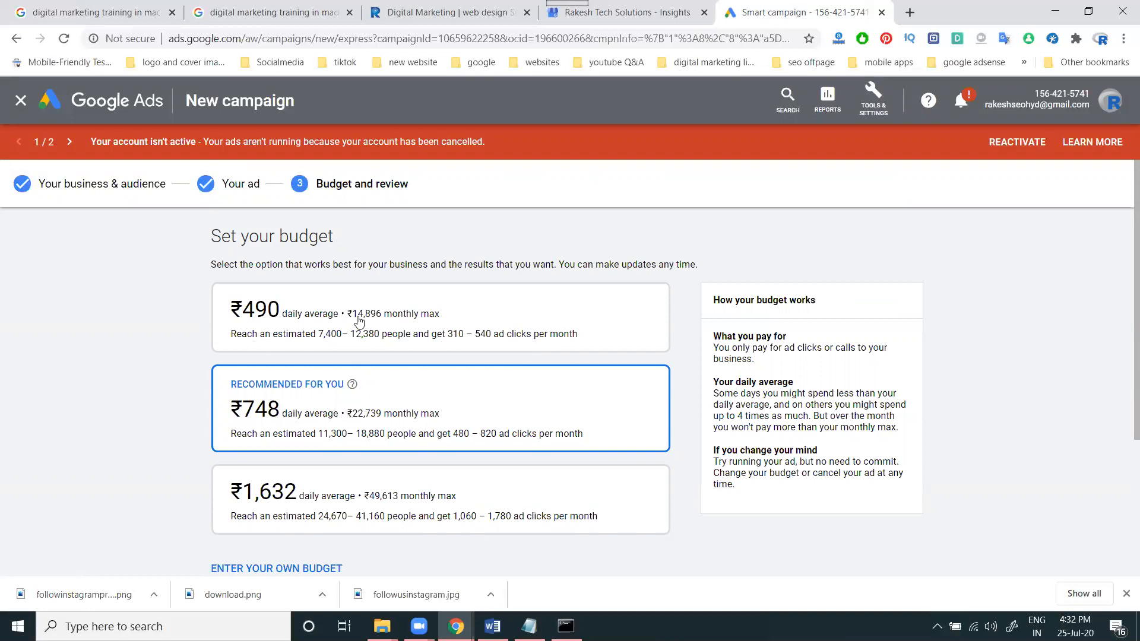
scroll(163, 409, down, 4)
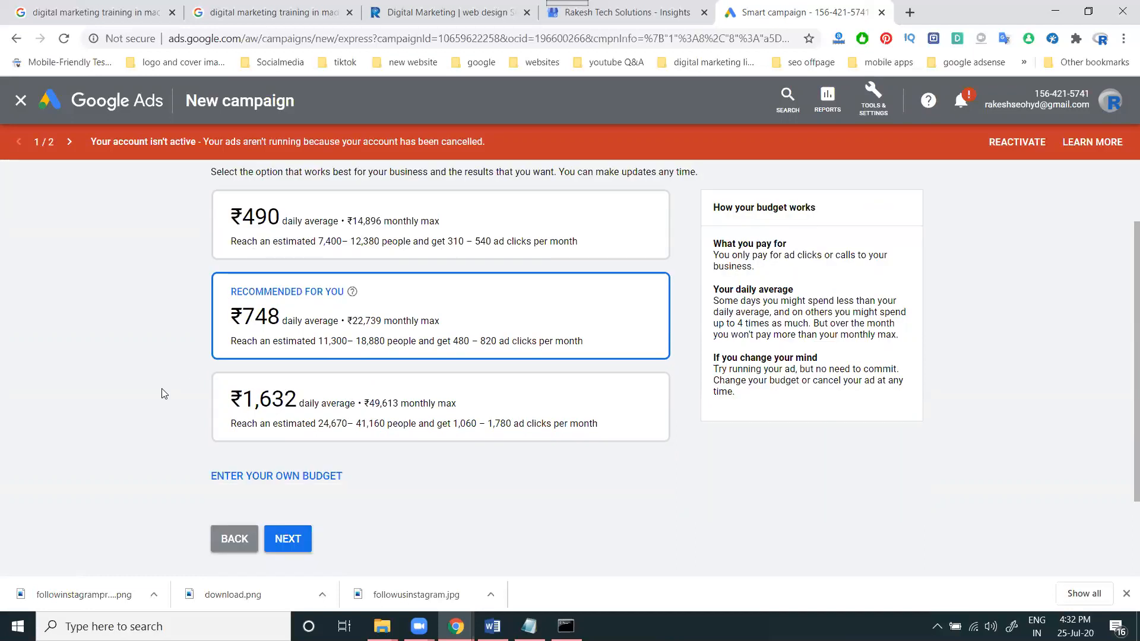
click(243, 364)
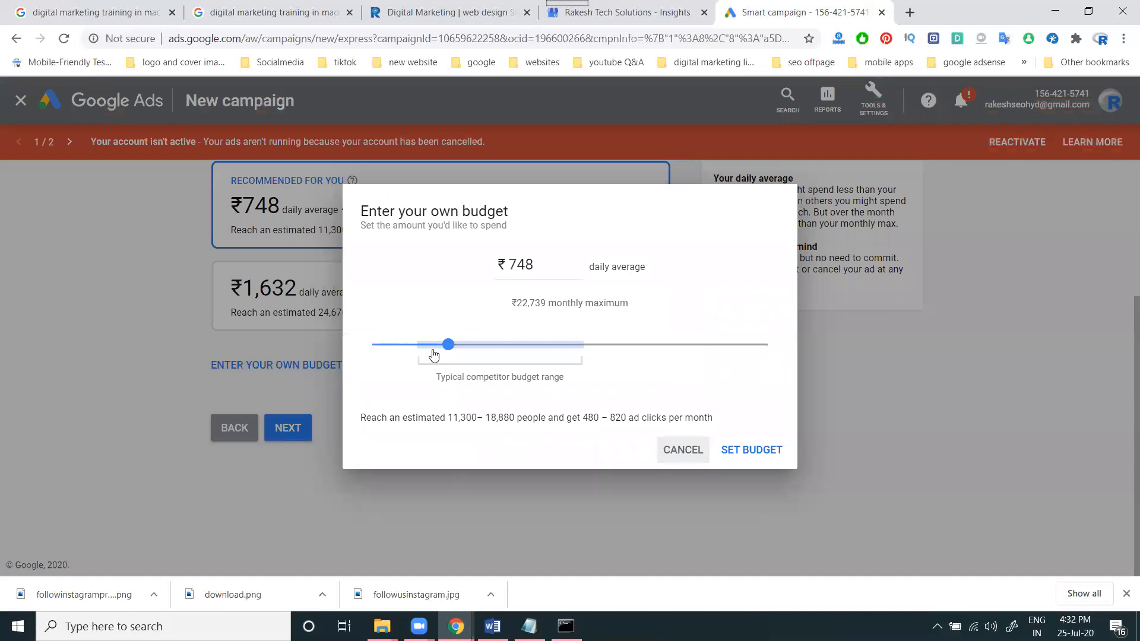
drag(448, 344, 423, 344)
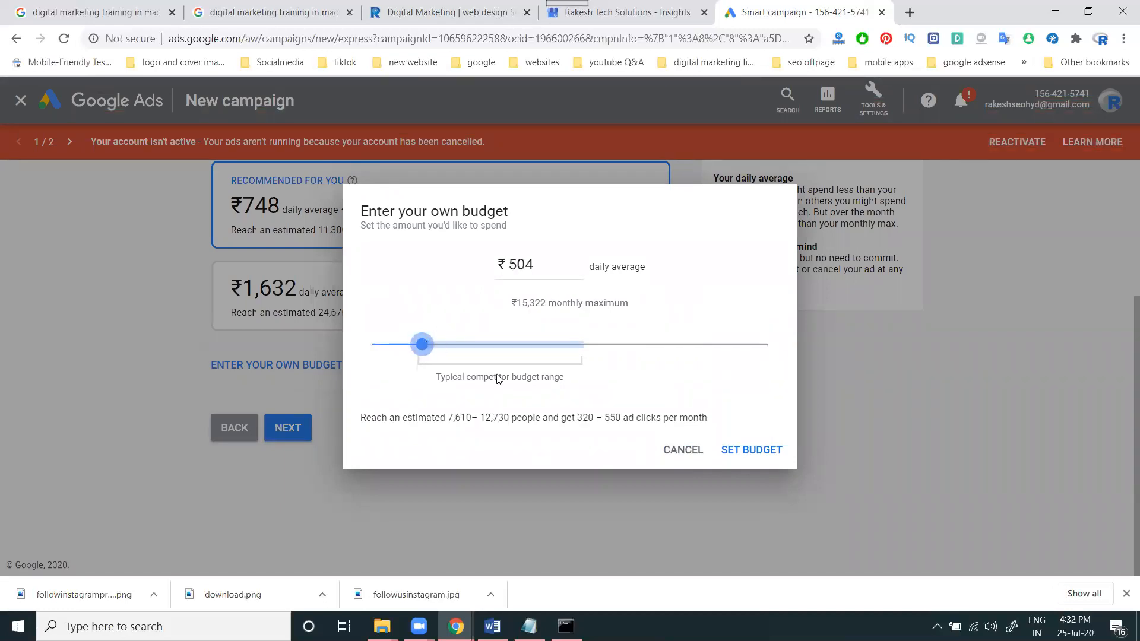
click(734, 453)
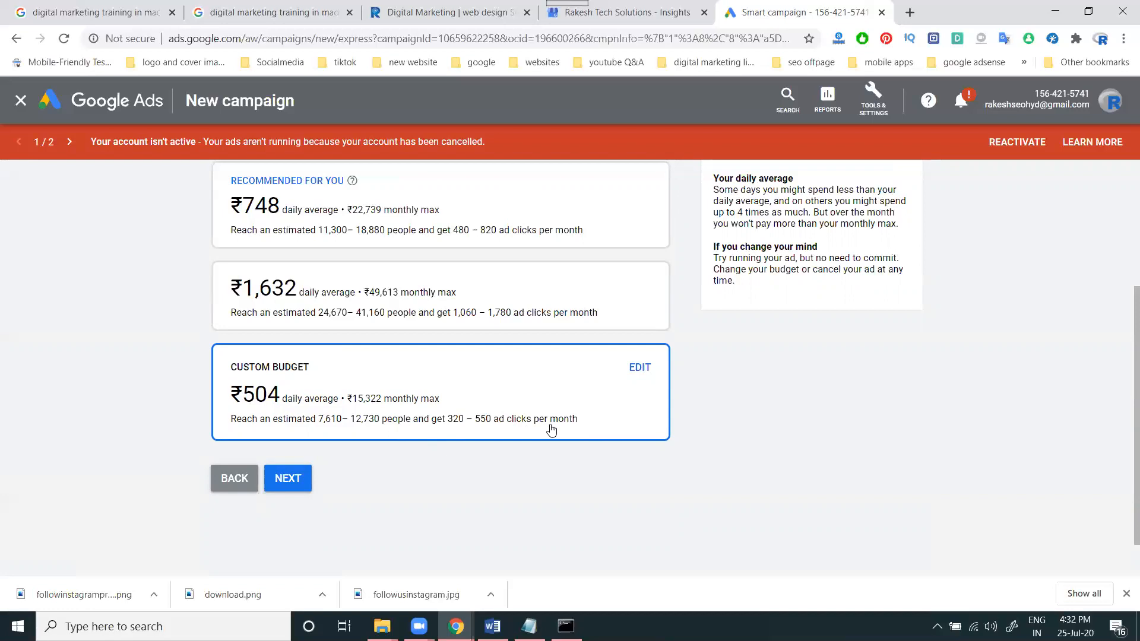
click(291, 478)
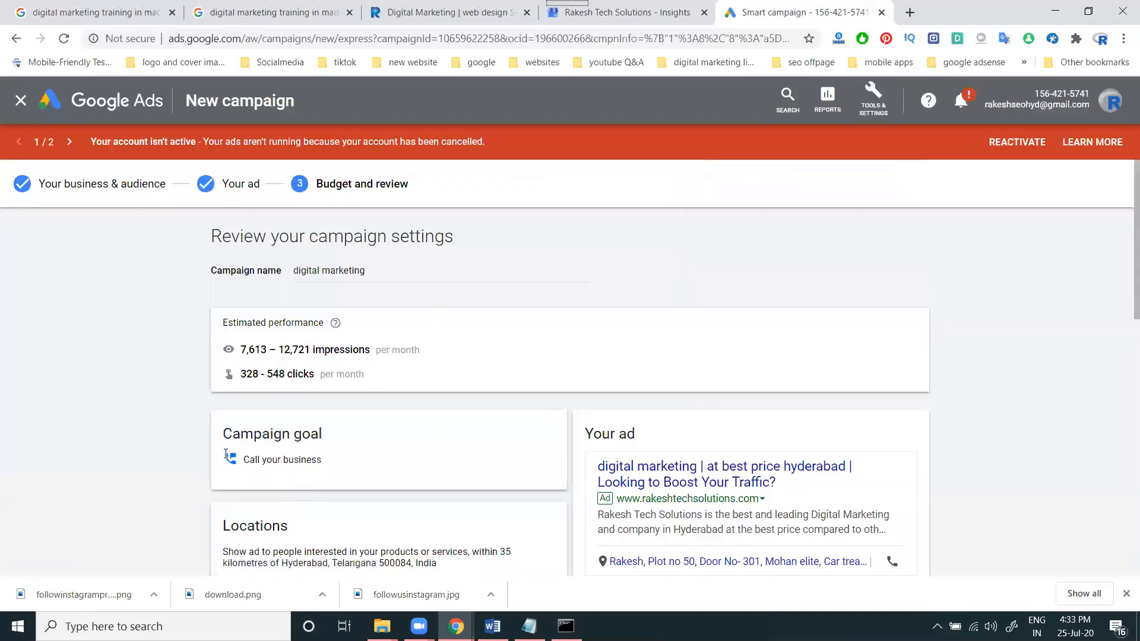
- Review the campaign's goal, locations, ad, keyword themes, budget and phone call settings, and finish creating the campaign
scroll(164, 401, down, 3)
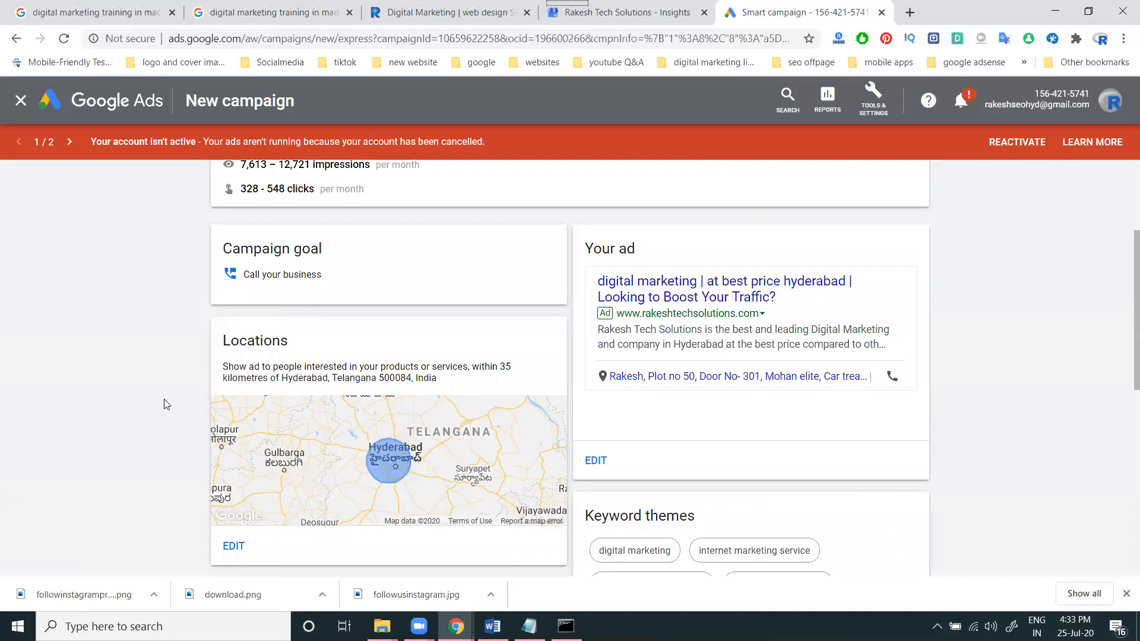
scroll(167, 404, down, 6)
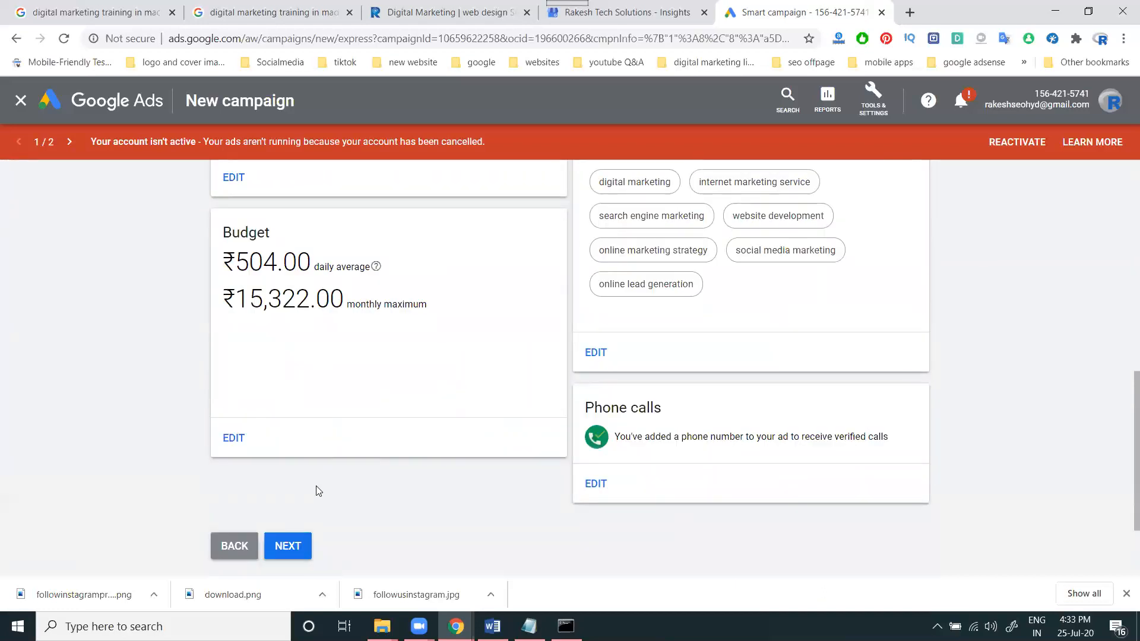
click(293, 550)
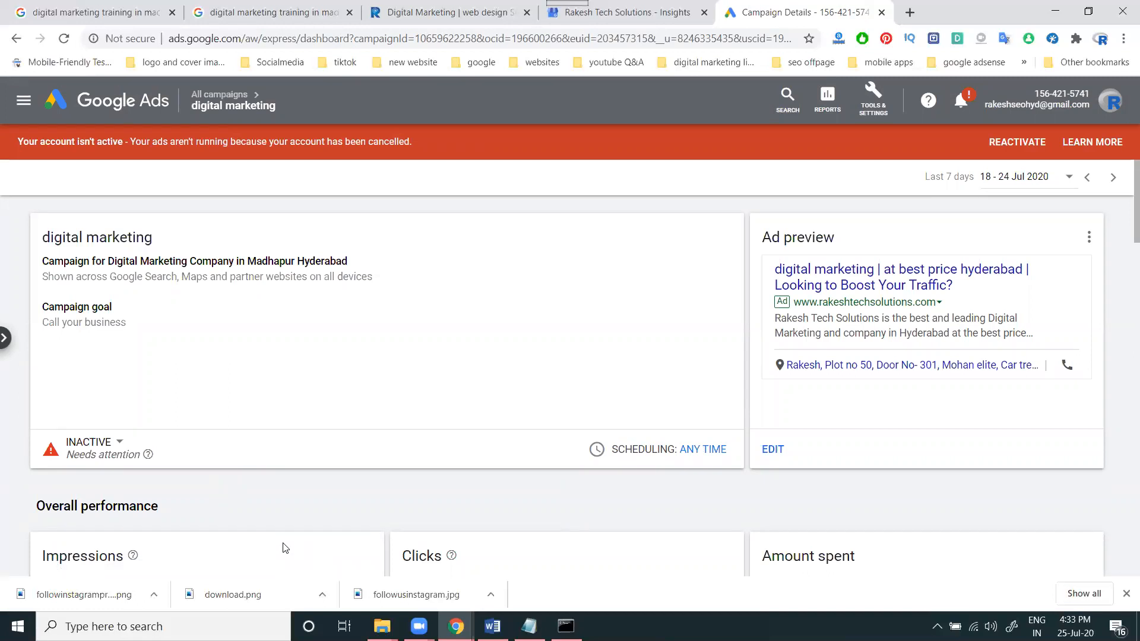
- Pause the digital marketing campaign and dismiss the feedback survey without answering
scroll(315, 380, down, 2)
scroll(315, 380, up, 2)
scroll(342, 401, down, 8)
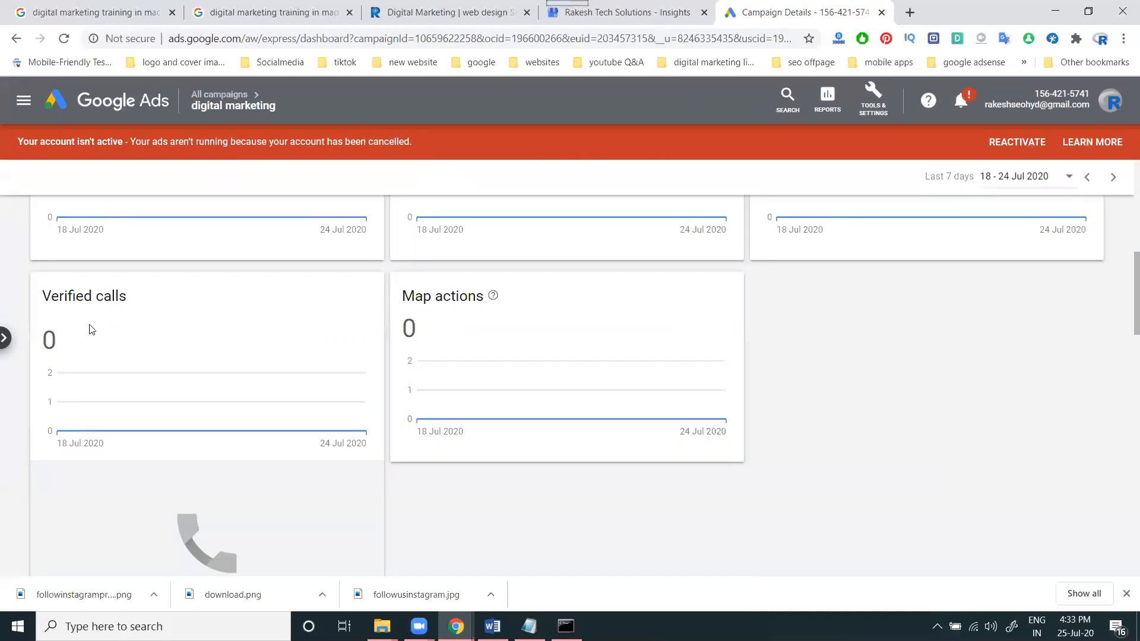
scroll(84, 327, up, 10)
click(119, 352)
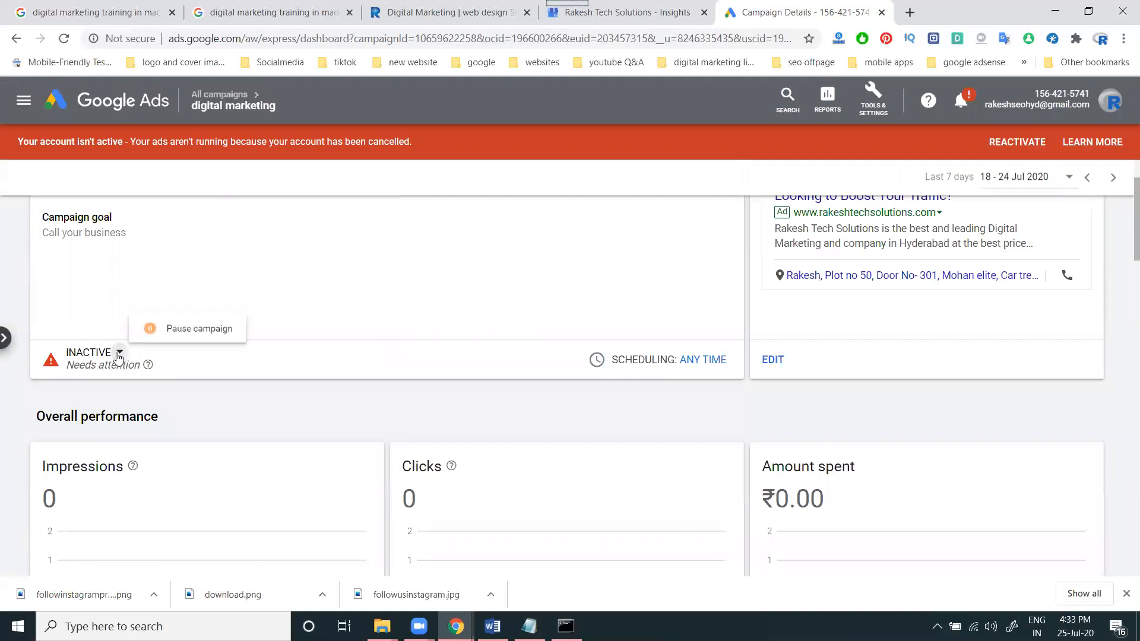
click(207, 324)
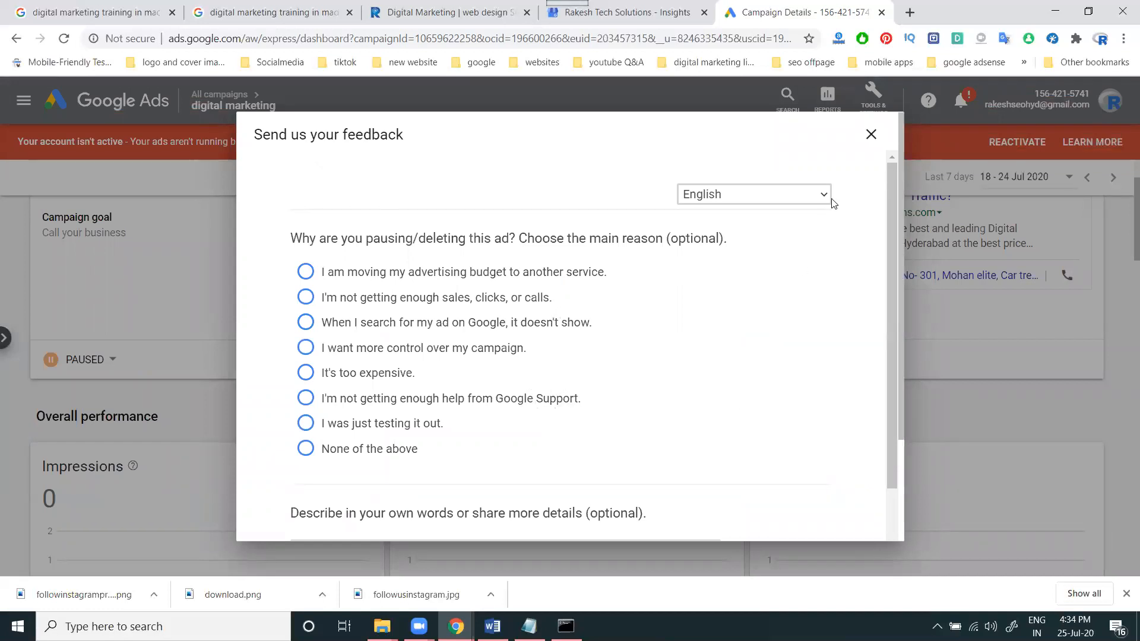
click(870, 134)
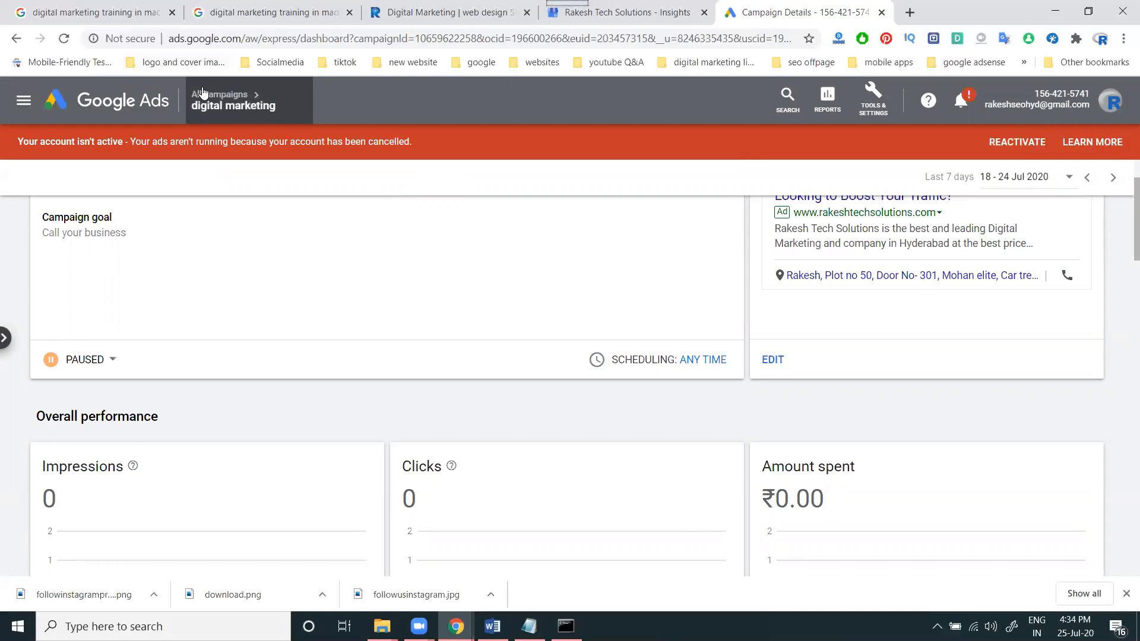
- Go from the digital marketing campaign to the overview of all campaigns
mouse_move(203, 95)
click(202, 144)
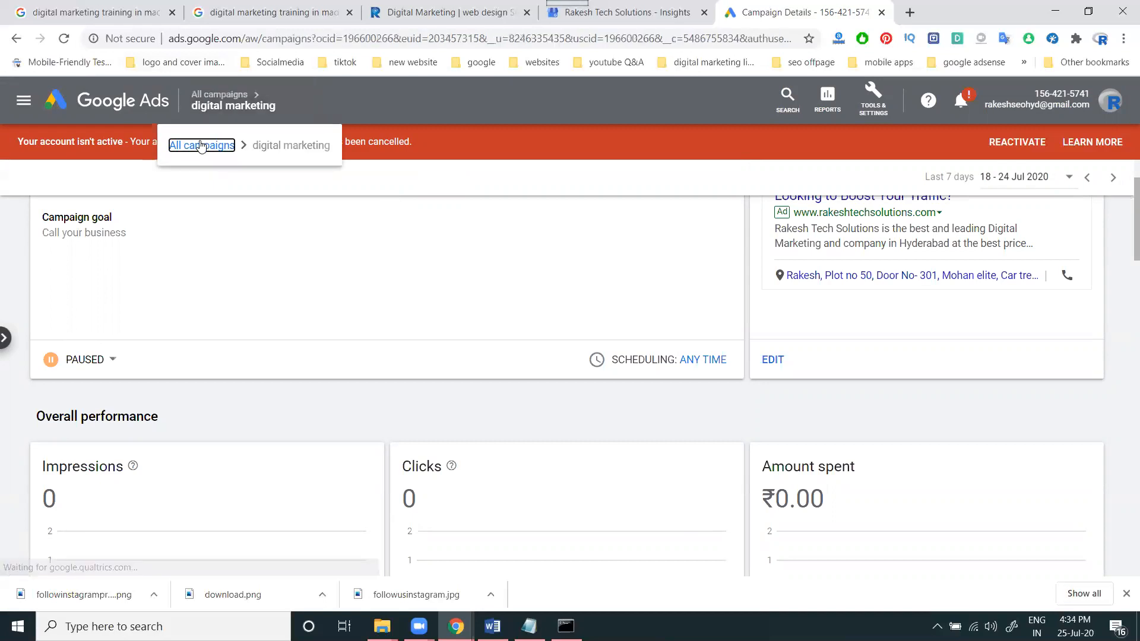